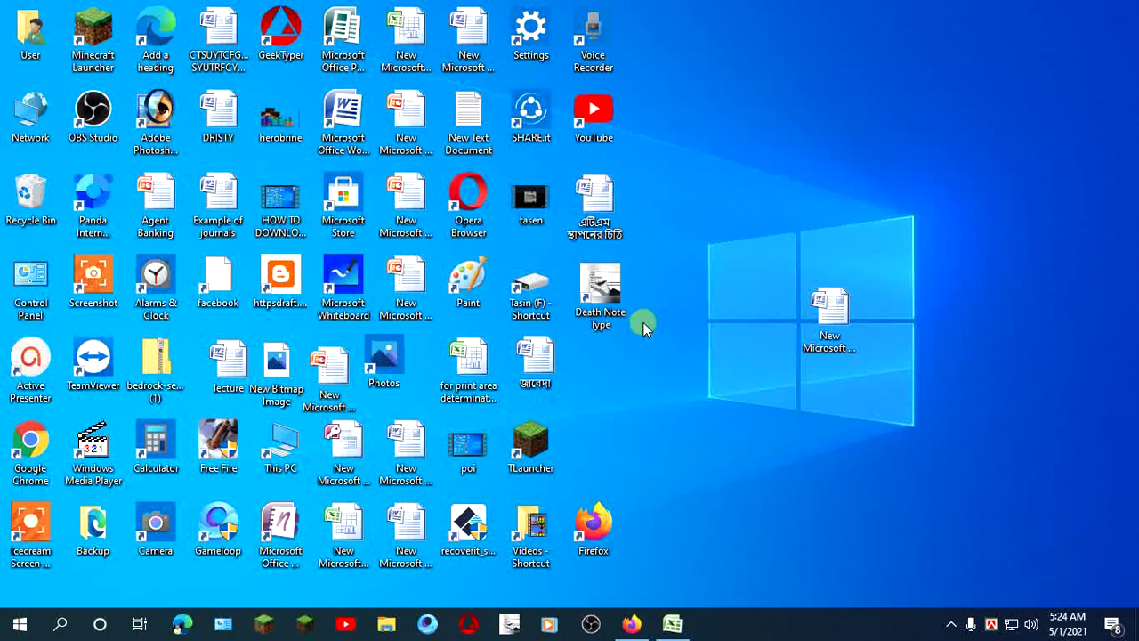
- Restore the salary workbook window from the taskbar
click(673, 627)
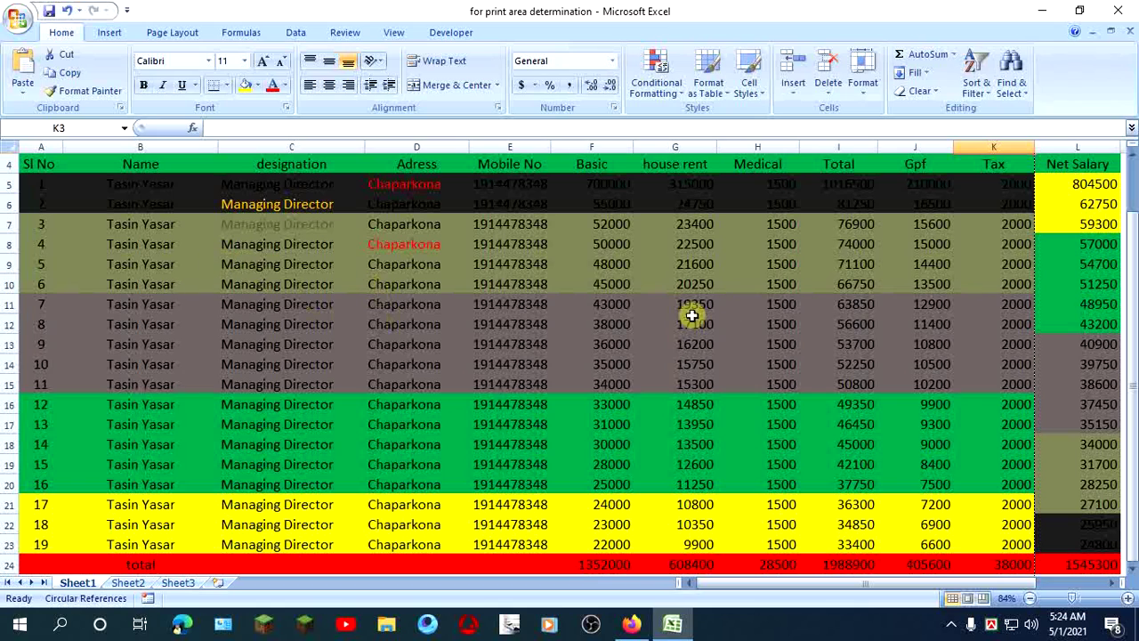
- Open Print Preview of the salary sheet from the Office menu's Print submenu
click(18, 21)
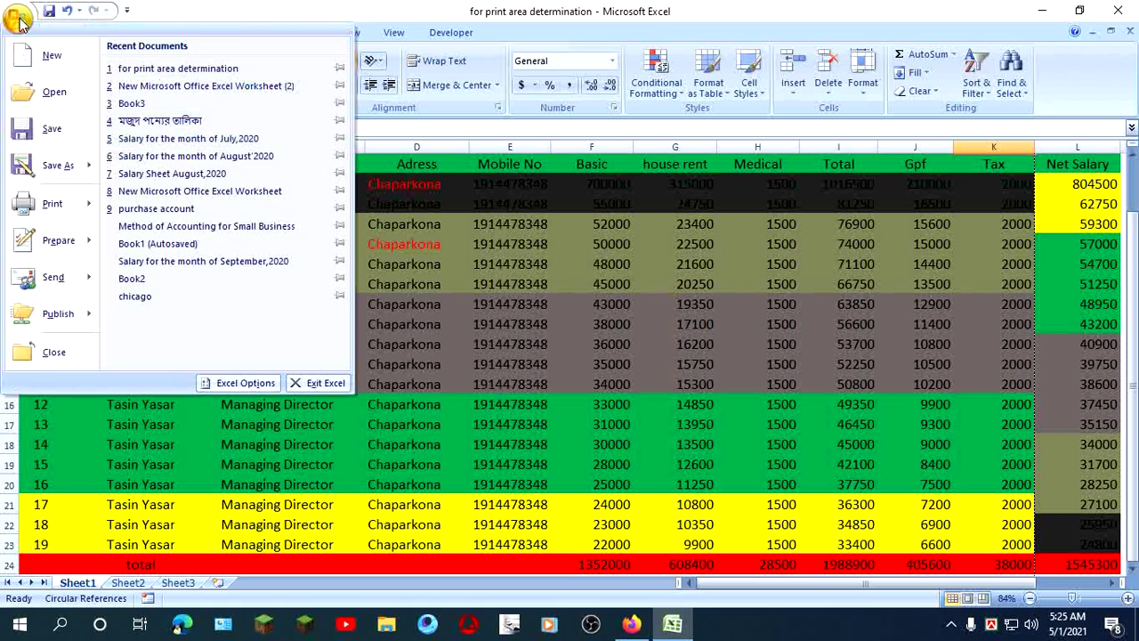
mouse_move(46, 216)
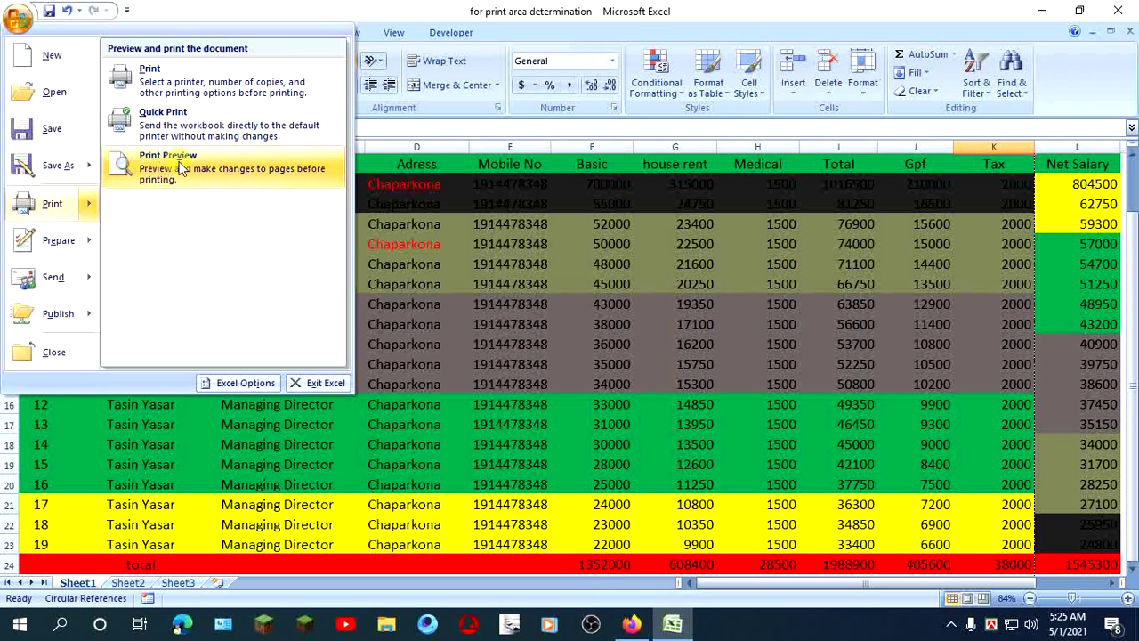
click(181, 170)
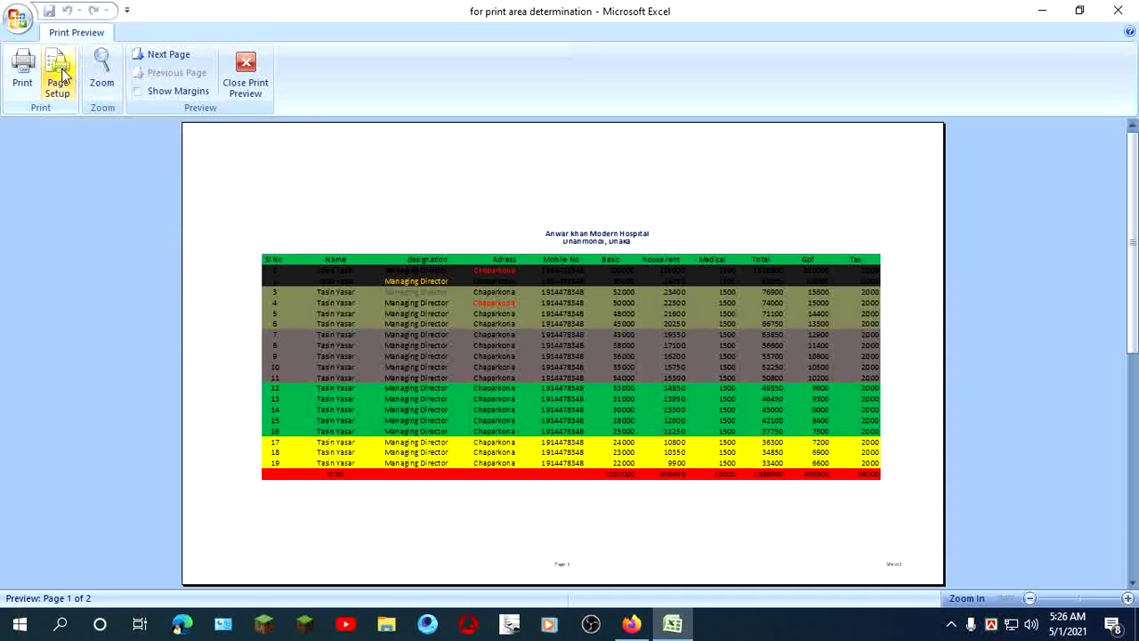
- Lower the Page Setup scaling from 70% to 65% normal size and apply it
click(59, 79)
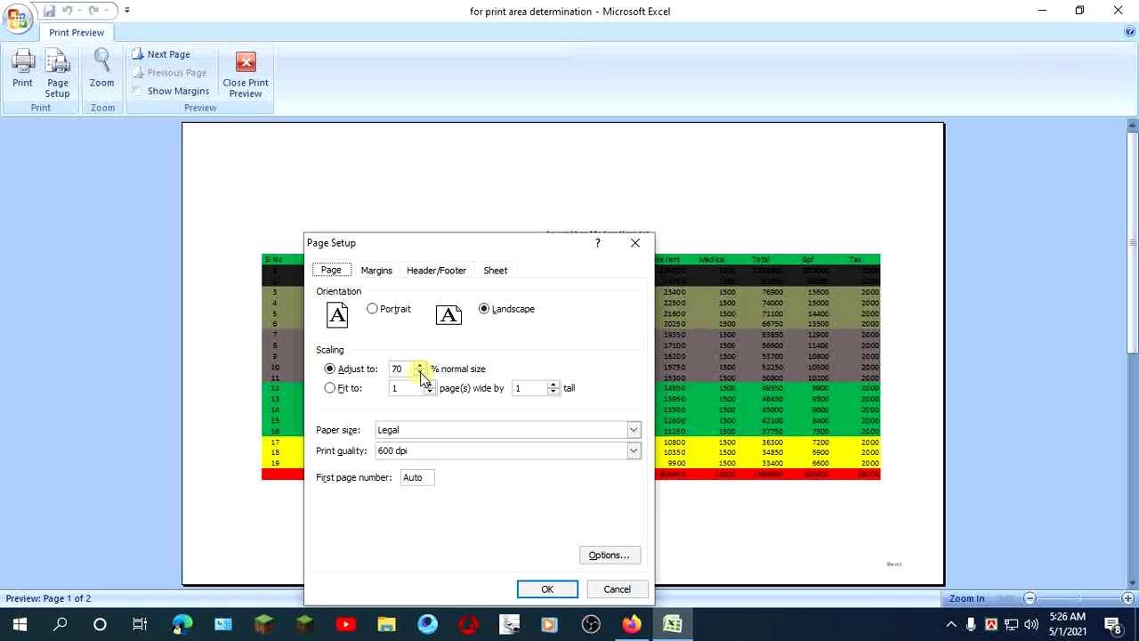
click(422, 373)
click(547, 589)
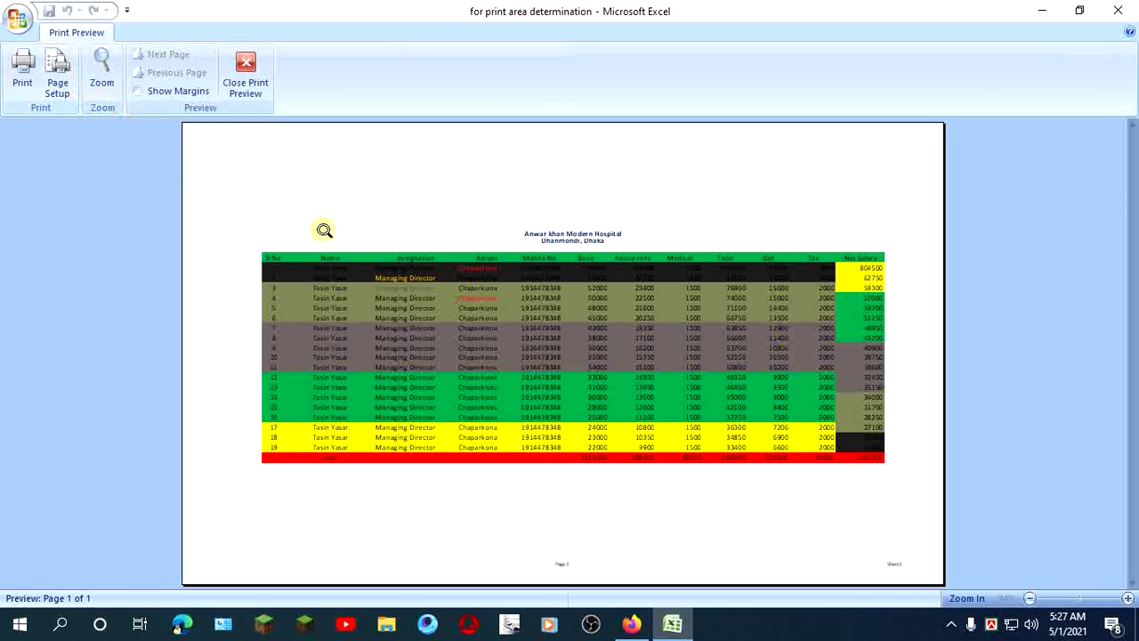
- Reopen Page Setup, keep Landscape orientation, and show the Margins settings
click(60, 78)
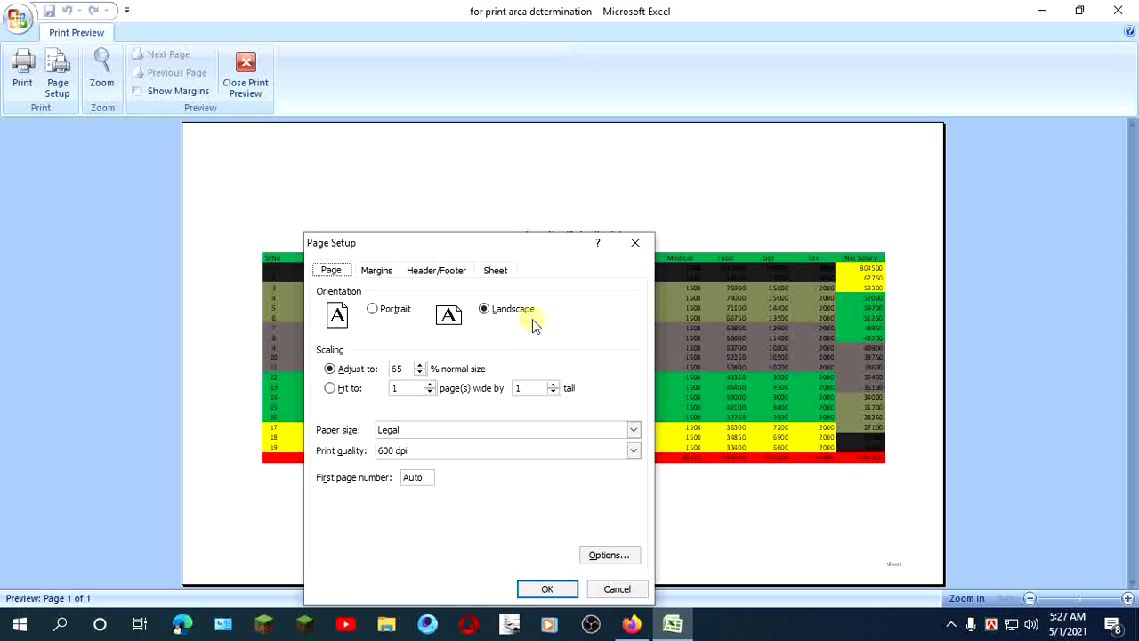
click(374, 309)
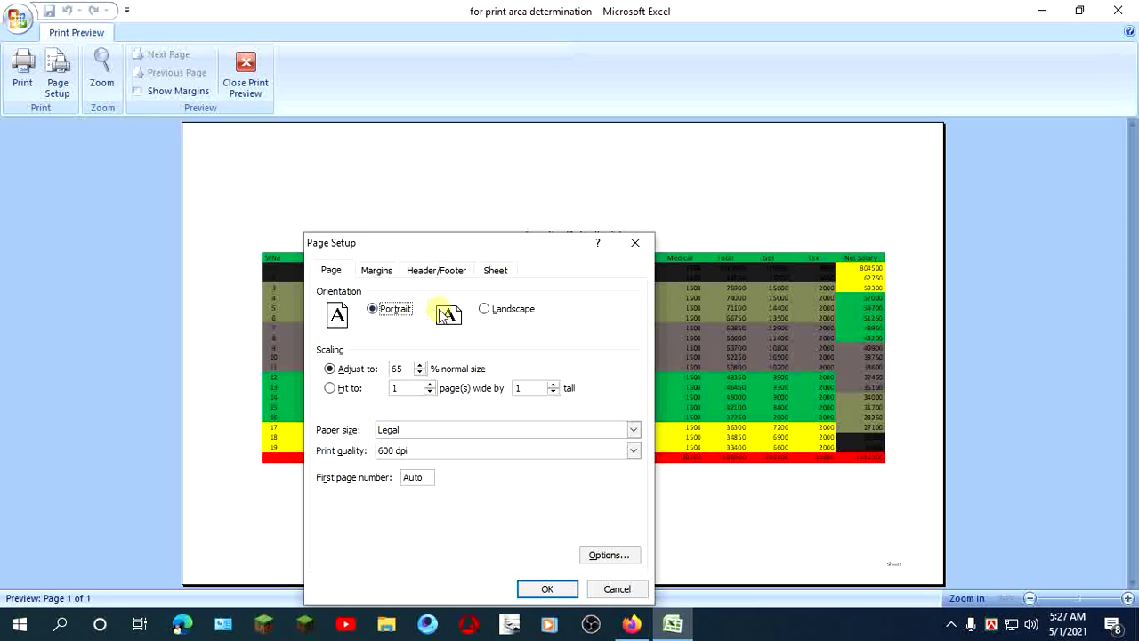
click(484, 310)
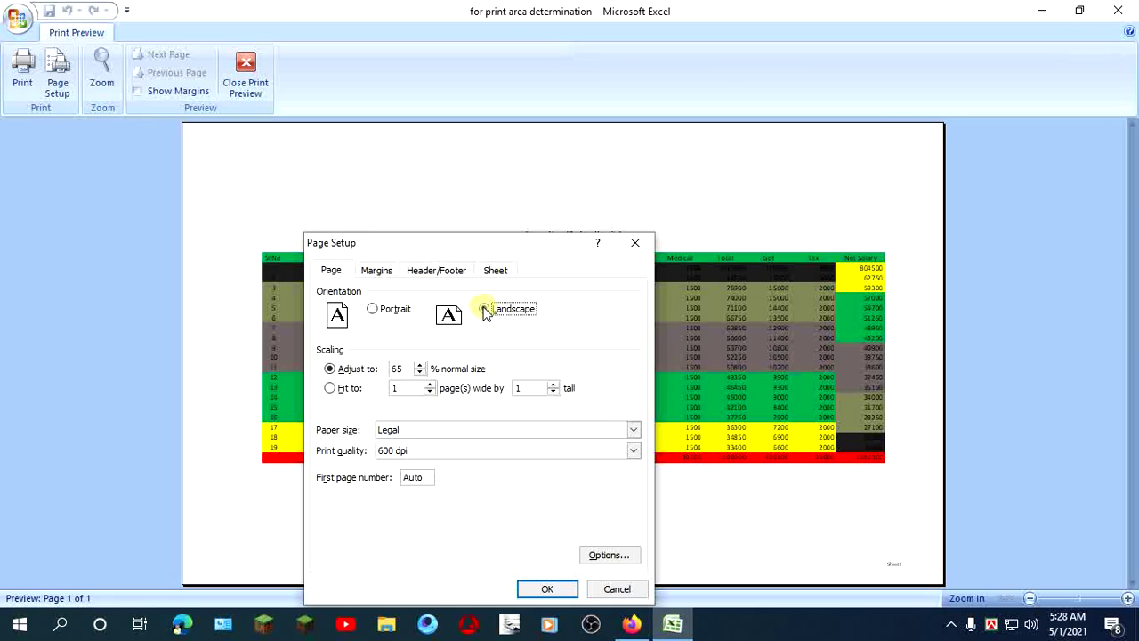
click(383, 274)
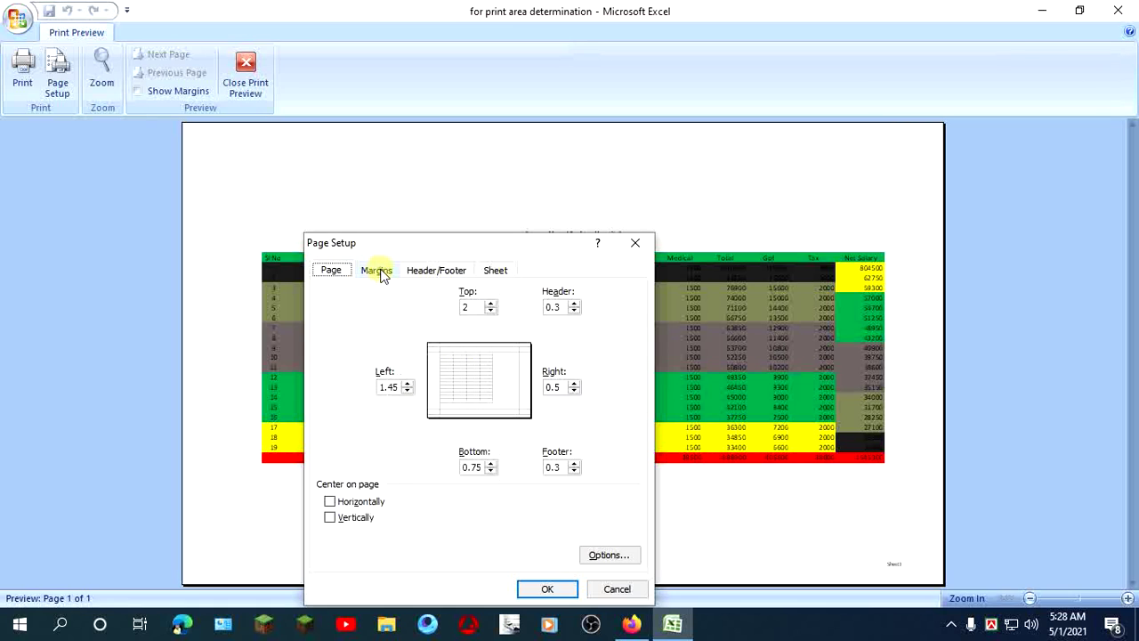
- Set the header margin to 0.55, keeping left at 1.45 and bottom at 0.75
click(489, 304)
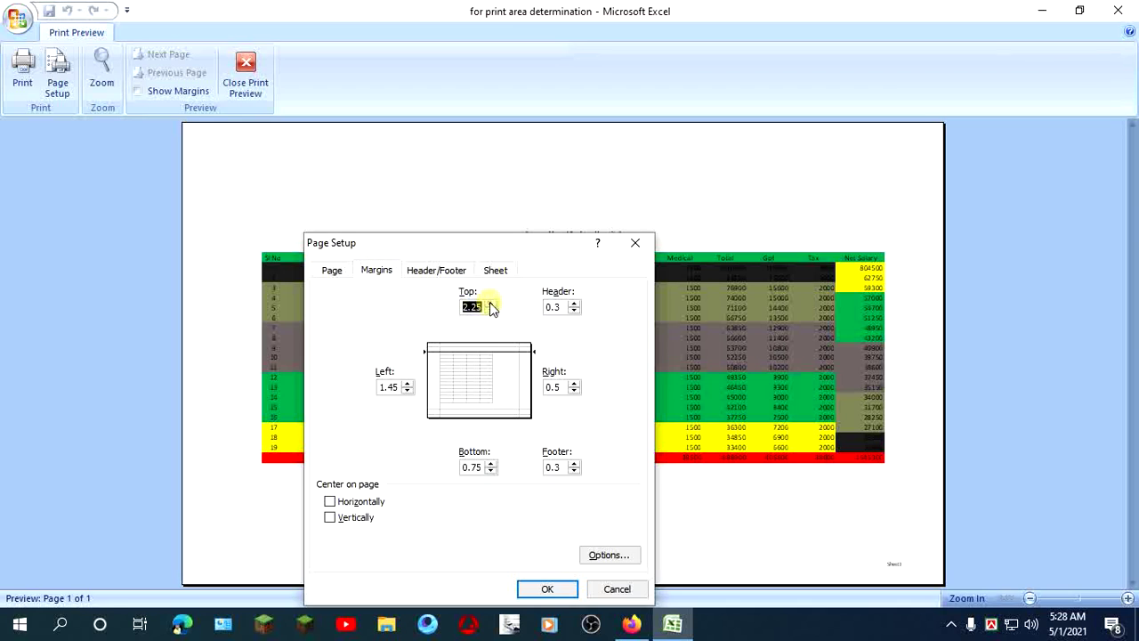
click(490, 311)
click(490, 310)
click(574, 303)
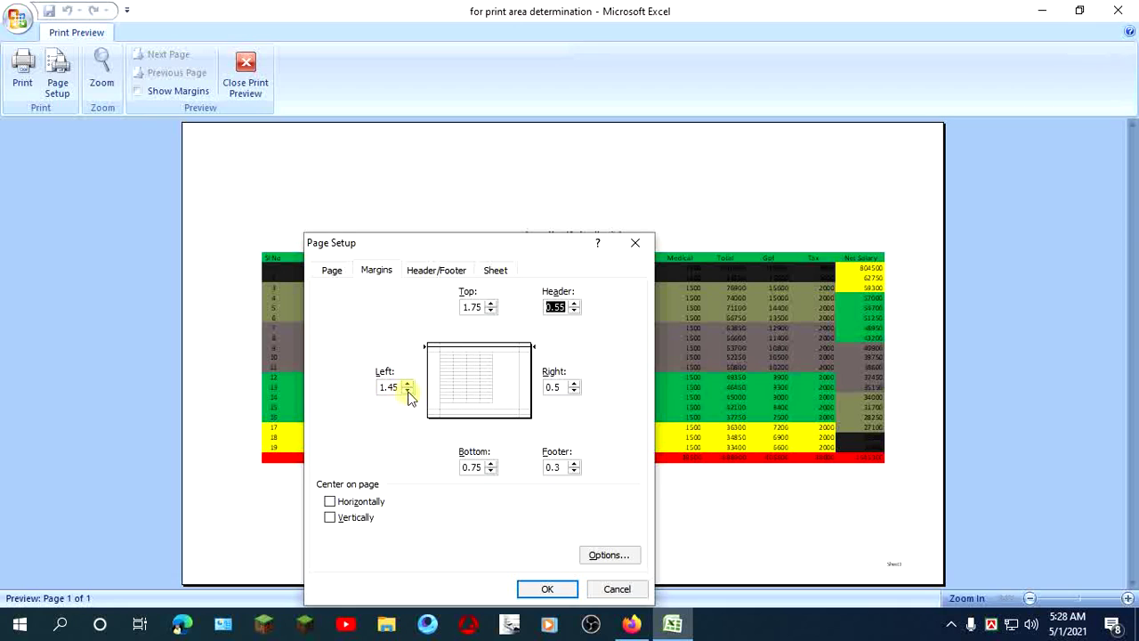
click(406, 391)
click(407, 383)
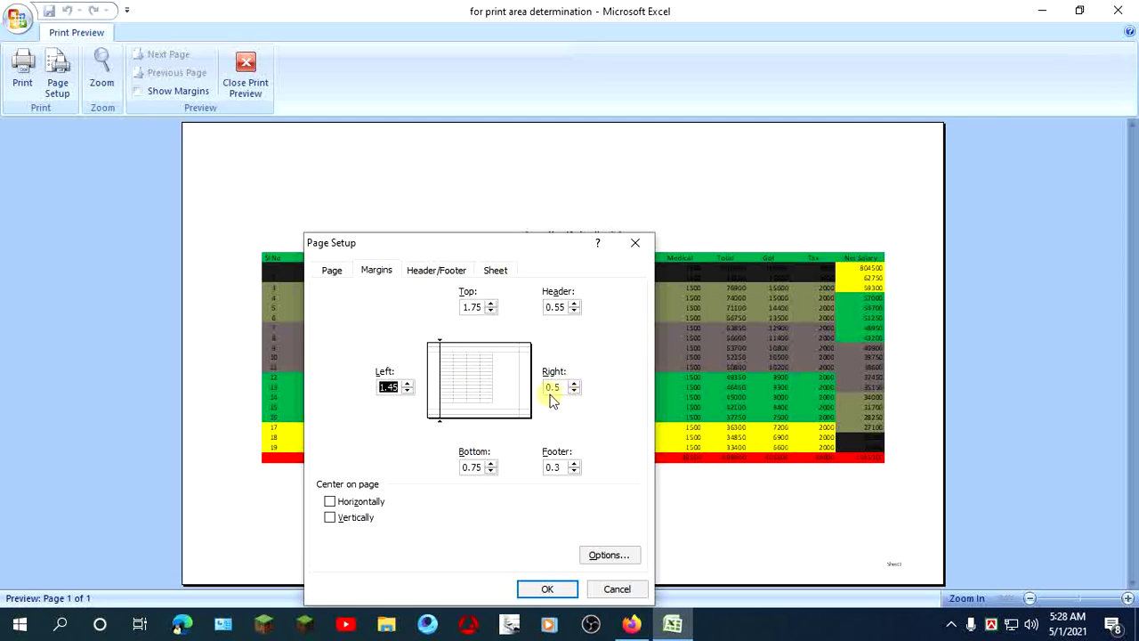
click(491, 470)
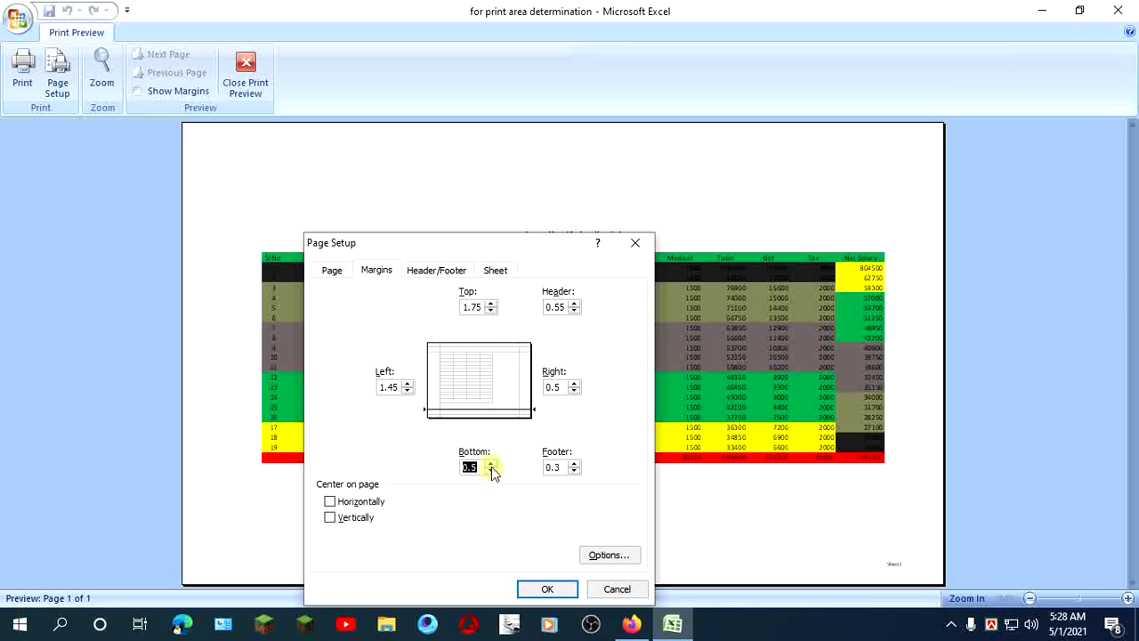
click(490, 463)
- Raise the top margin to 3, apply it, and reopen Page Setup
click(490, 303)
click(490, 303)
click(490, 303)
click(490, 303)
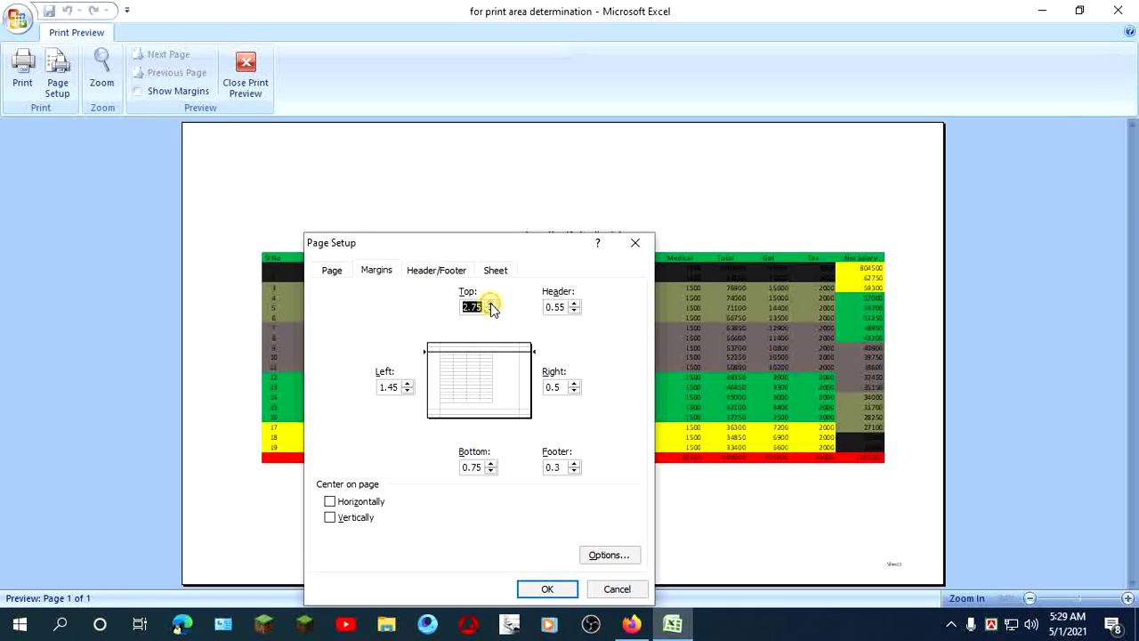
text(3)
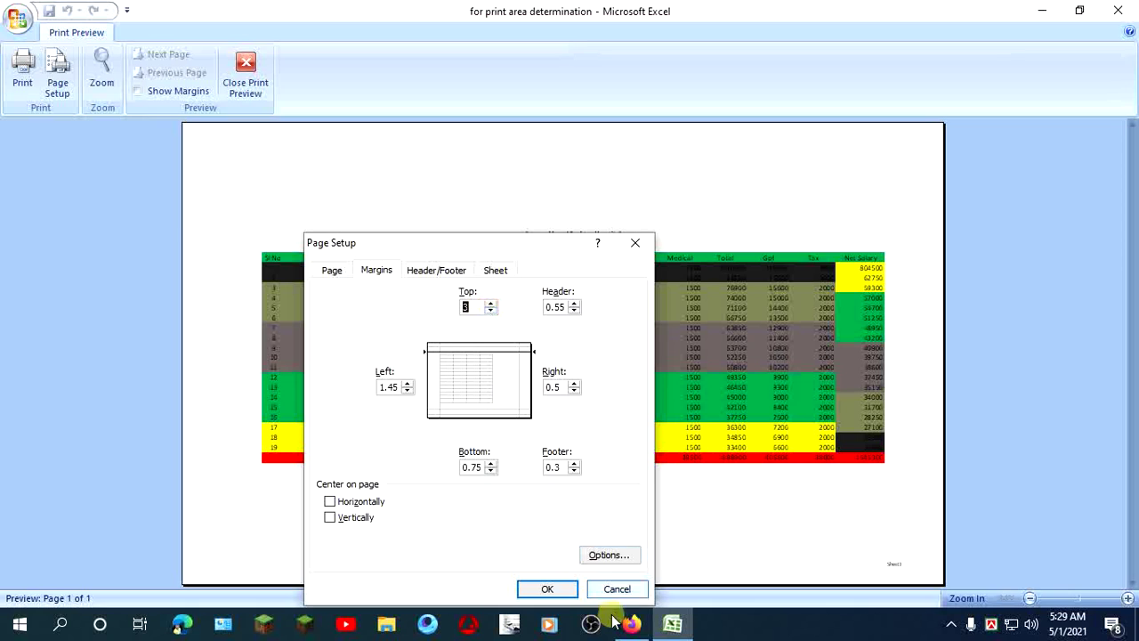
click(546, 588)
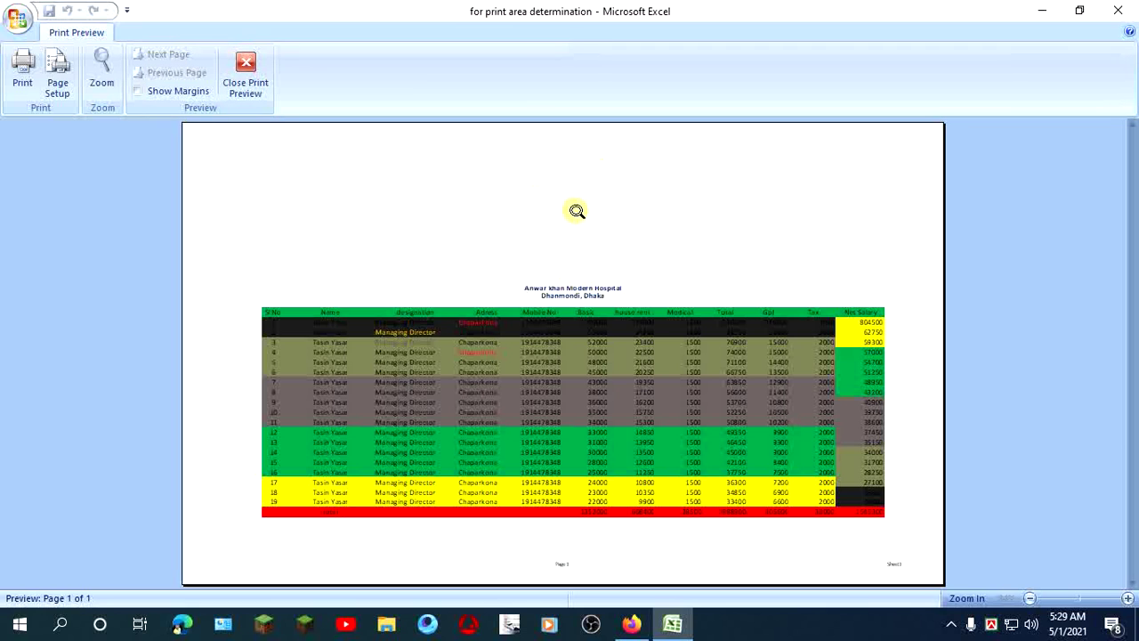
click(59, 71)
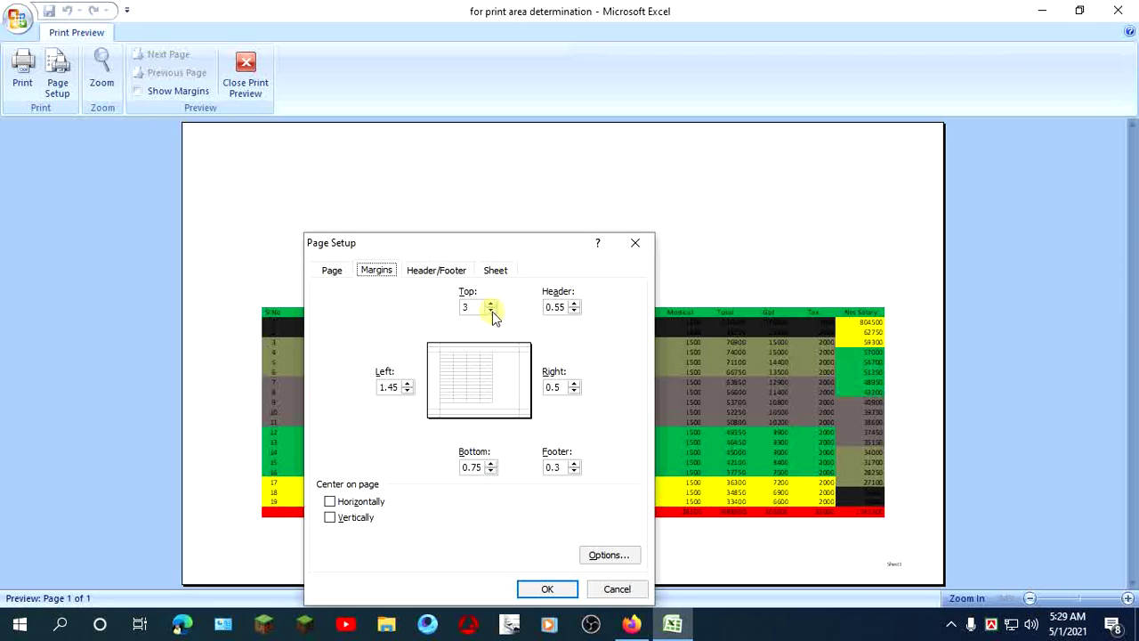
- Lower the top margin to 2.75, apply it, then open the Header/Footer Custom Header editor
click(492, 312)
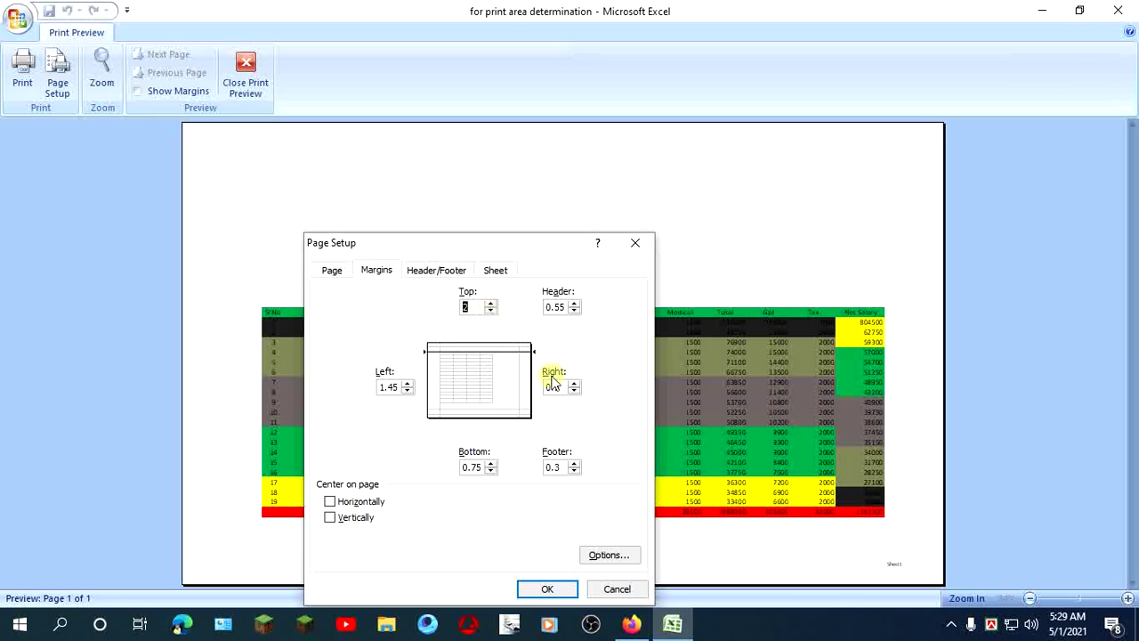
click(548, 590)
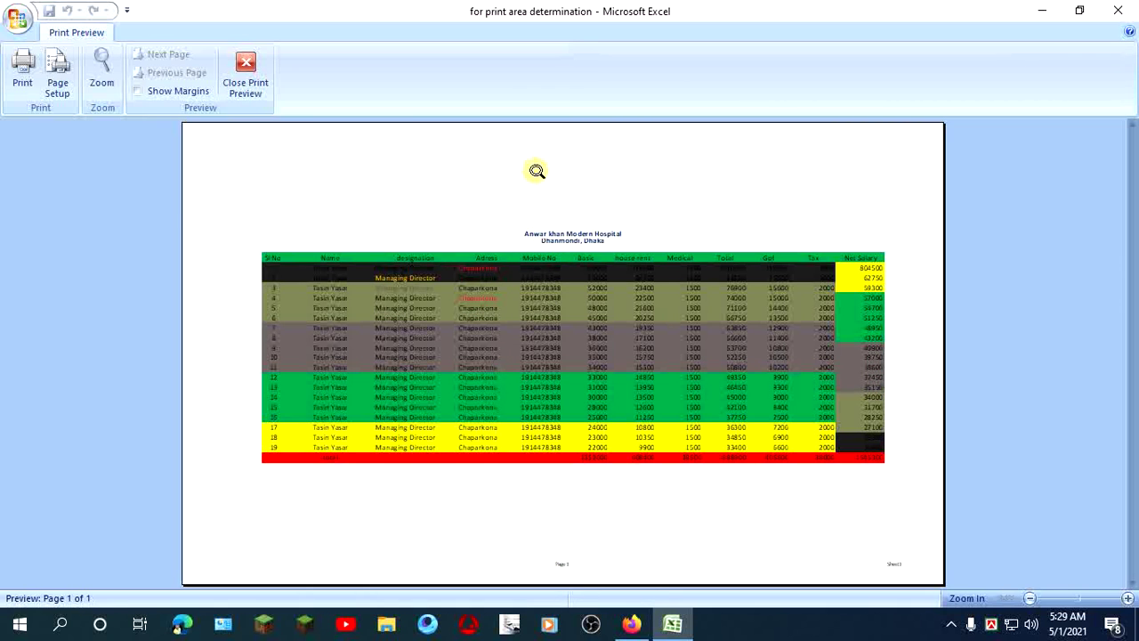
click(62, 92)
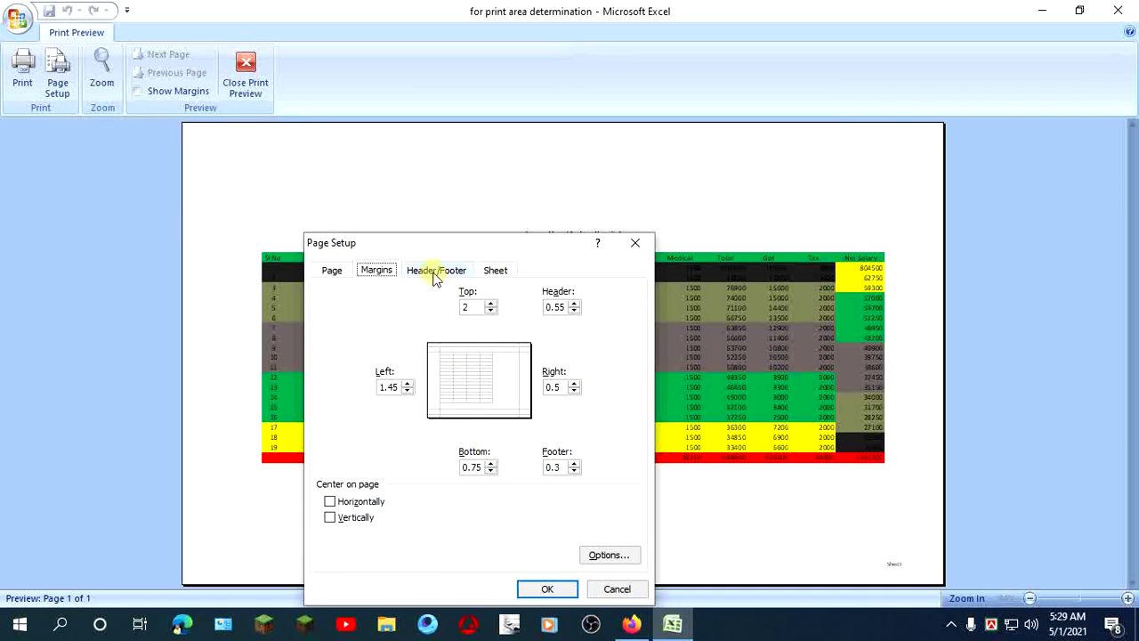
click(433, 271)
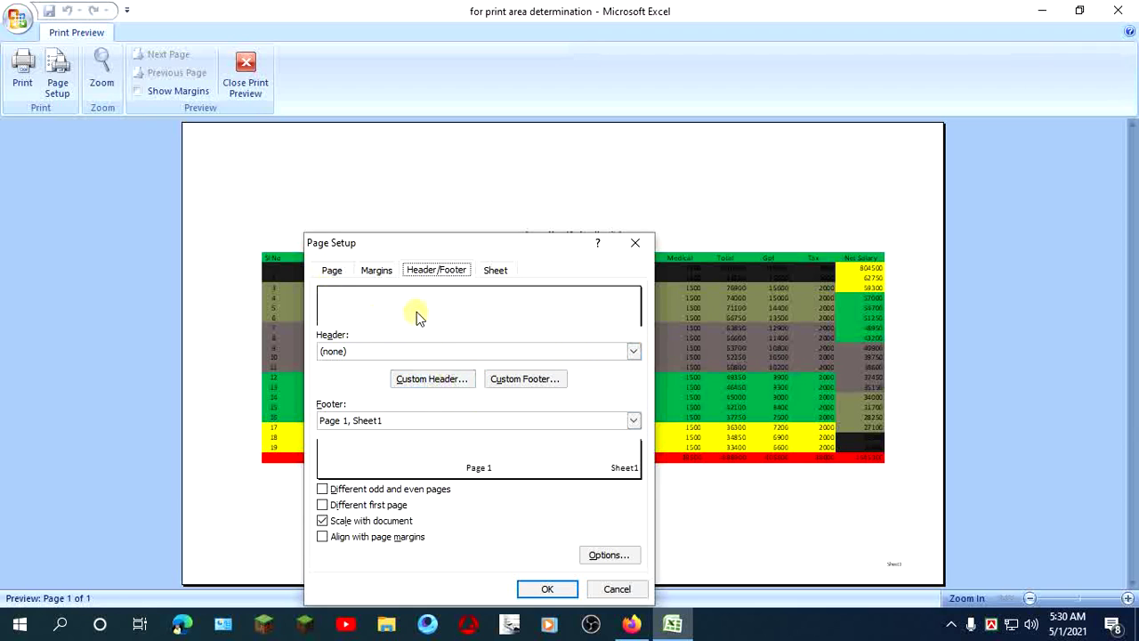
click(438, 379)
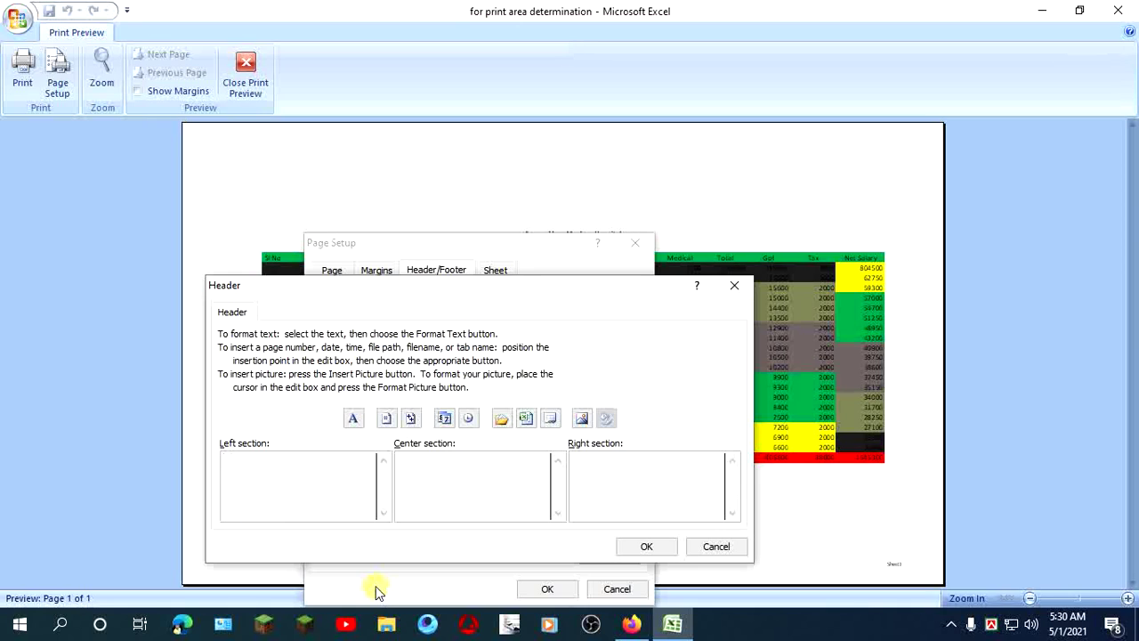
- Type 'Salary' in the left header section and 'February' in the center section
text(4)
key(BackSpace)
text(Sa)
text(lar)
text(y)
click(446, 474)
text(F)
text(r)
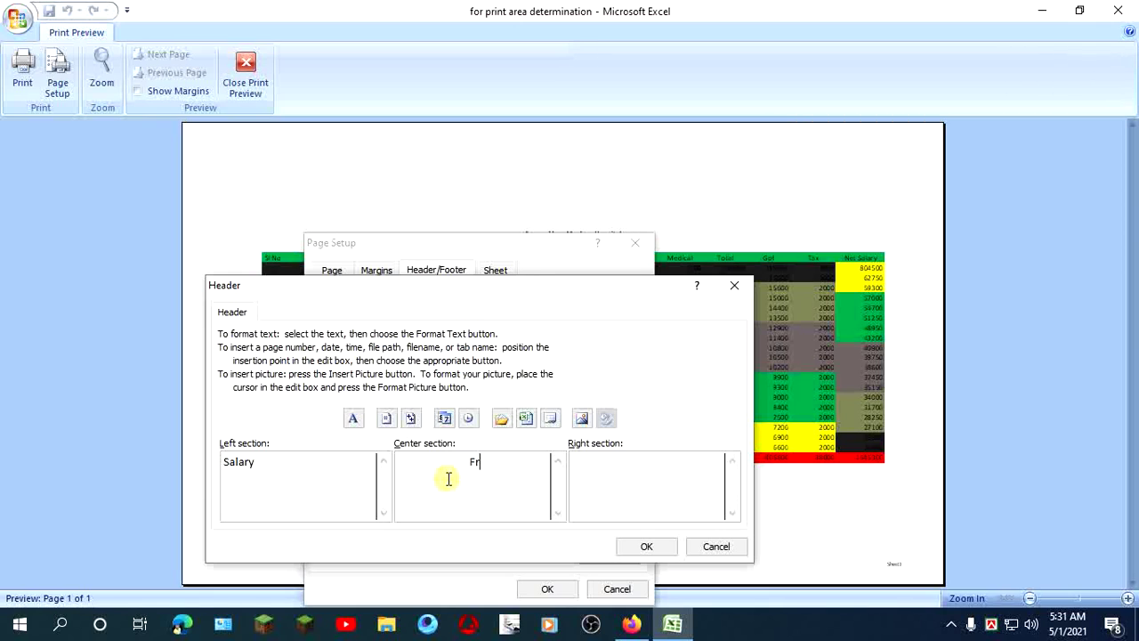
key(BackSpace)
text(e)
text(b)
text(rt)
key(BackSpace)
text(ua)
text(ry)
- Enter the date 28/02/2021 in the right header section and confirm the header
click(633, 469)
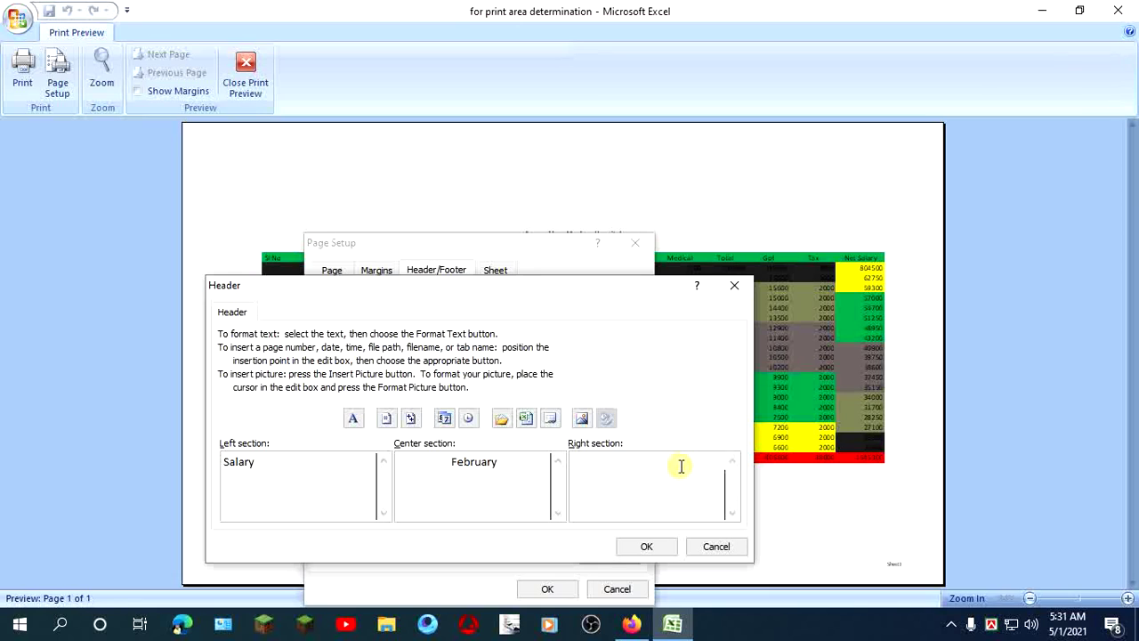
text(28)
text(/)
text(0)
text(2/)
text(2021)
click(646, 547)
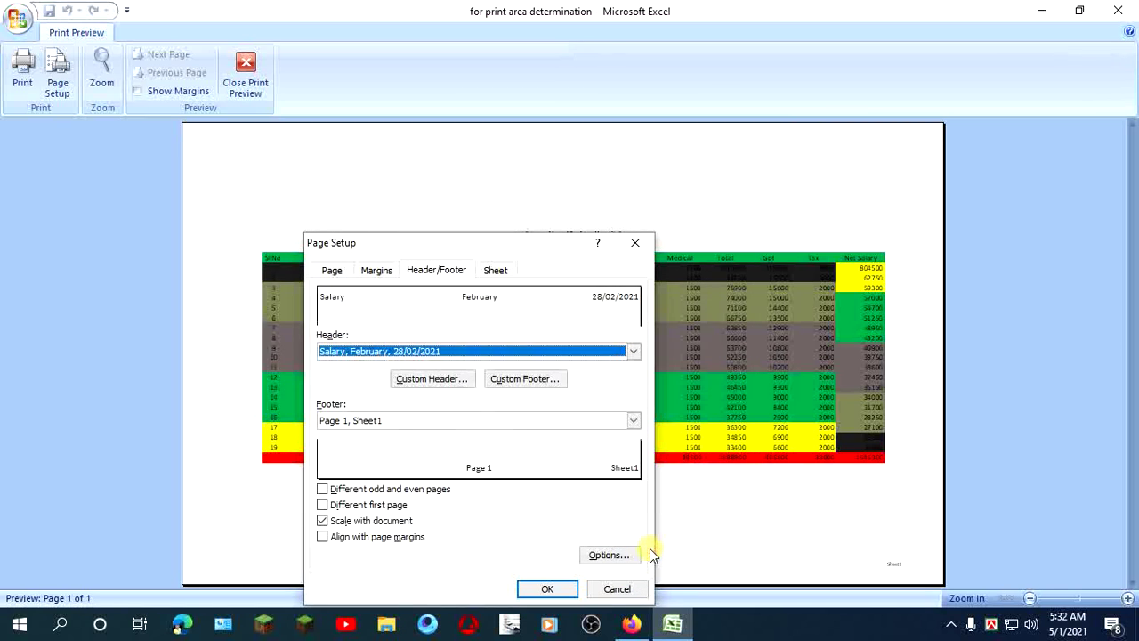
- Close Page Setup so the preview shows the Salary, February, 28/02/2021 header
click(547, 590)
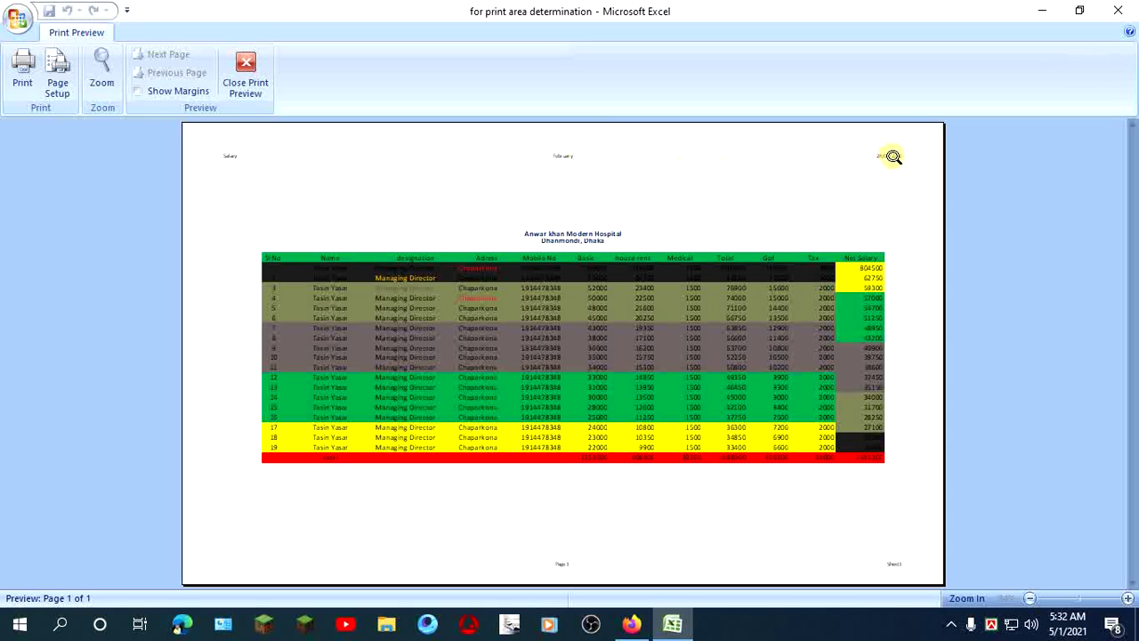
- Zoom the print preview to full size and scroll through the one-page salary table
click(102, 75)
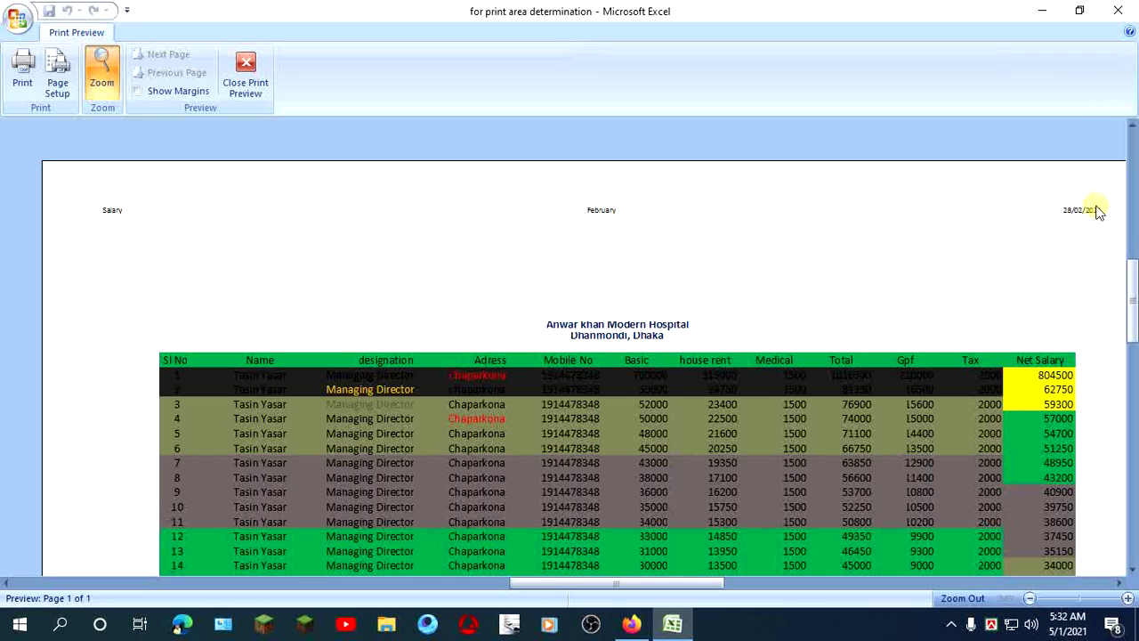
scroll(693, 241, down, 3)
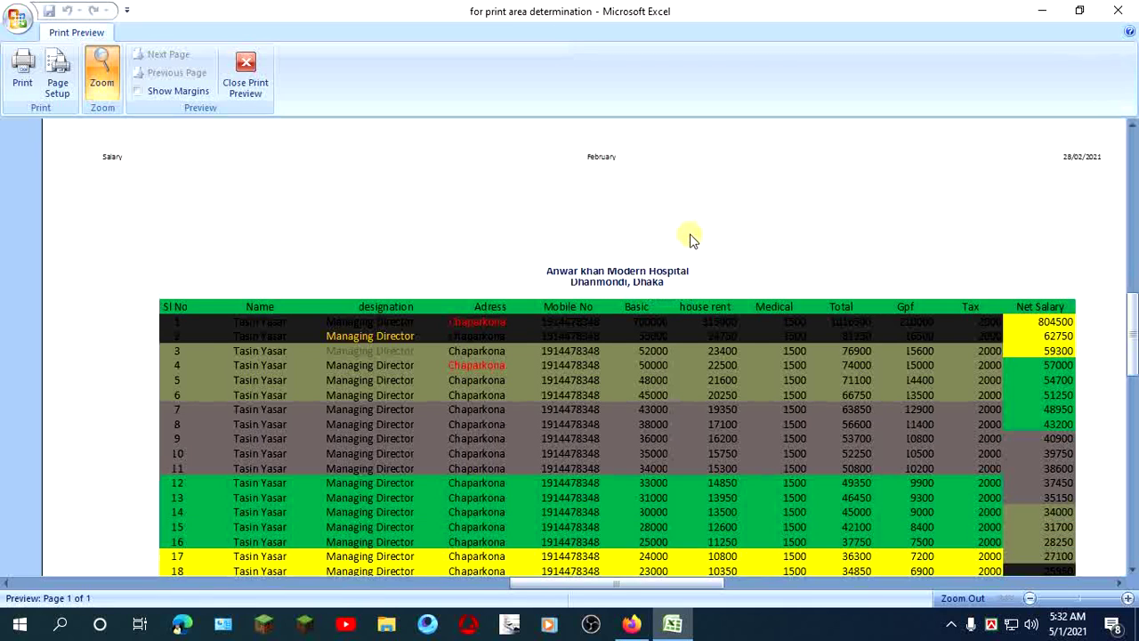
scroll(693, 241, up, 2)
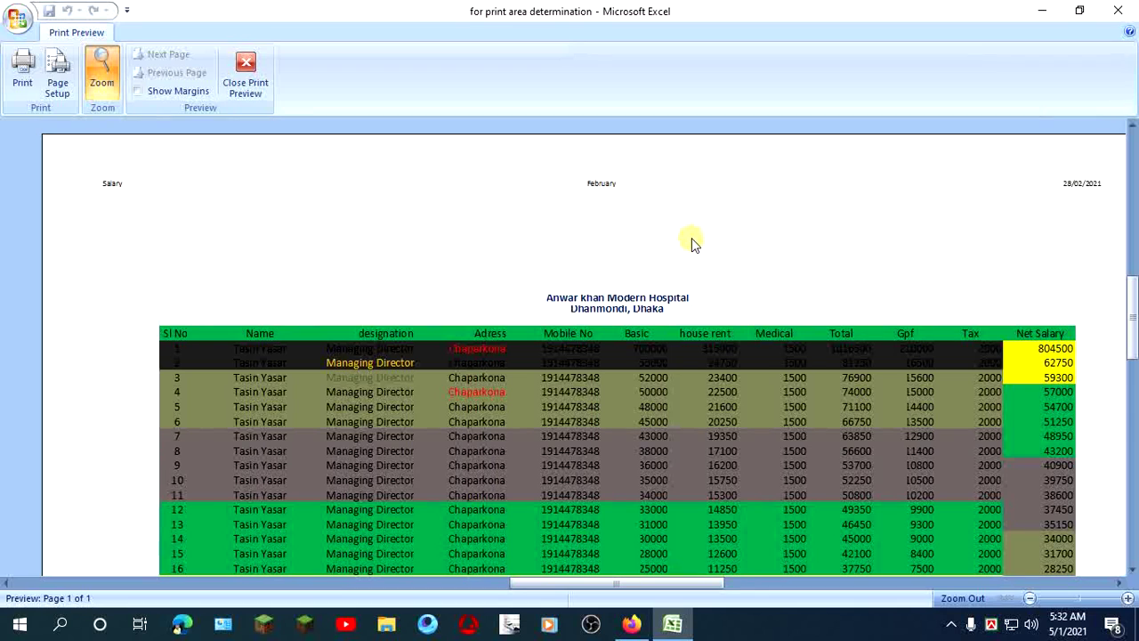
scroll(712, 240, down, 2)
scroll(735, 237, down, 2)
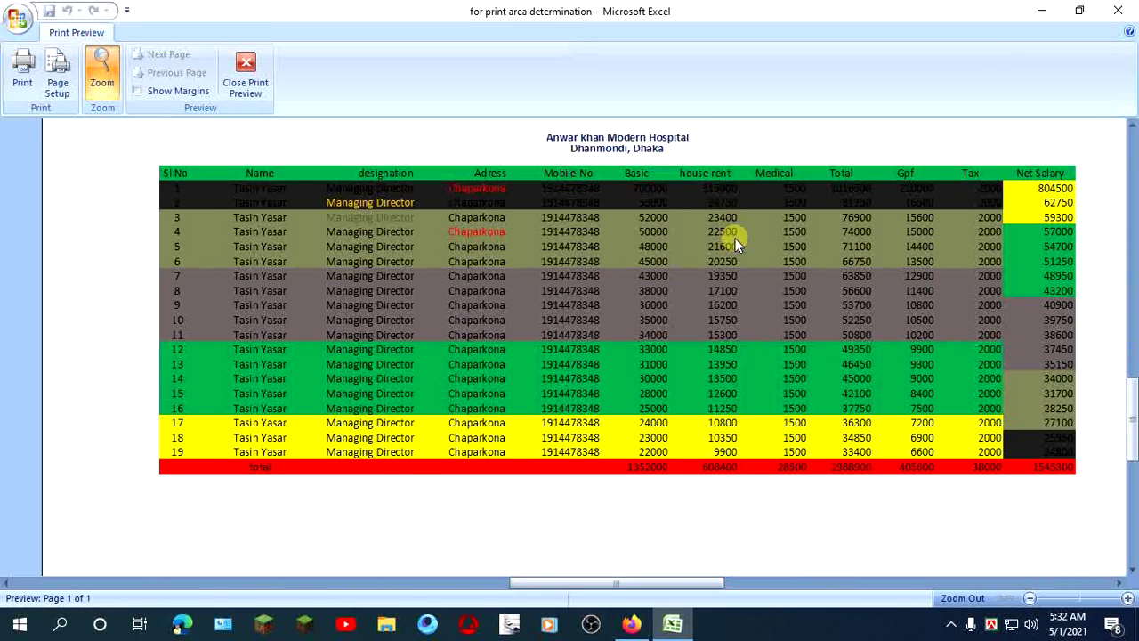
scroll(735, 238, down, 2)
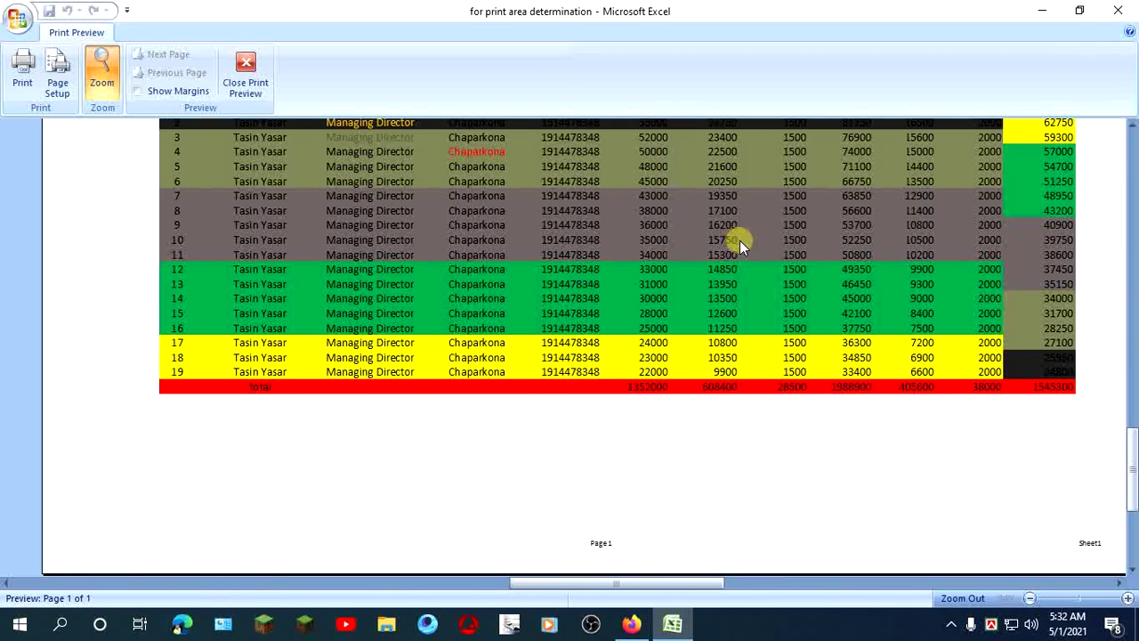
scroll(739, 240, up, 1)
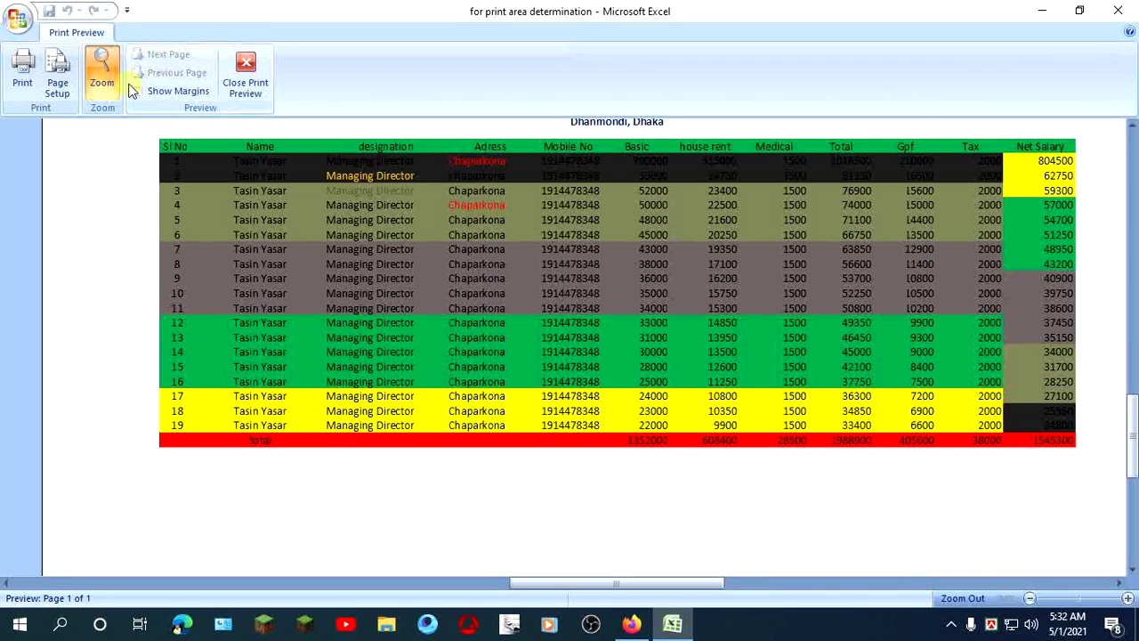
- Set the page footer to (none) in Page Setup and apply it
click(57, 76)
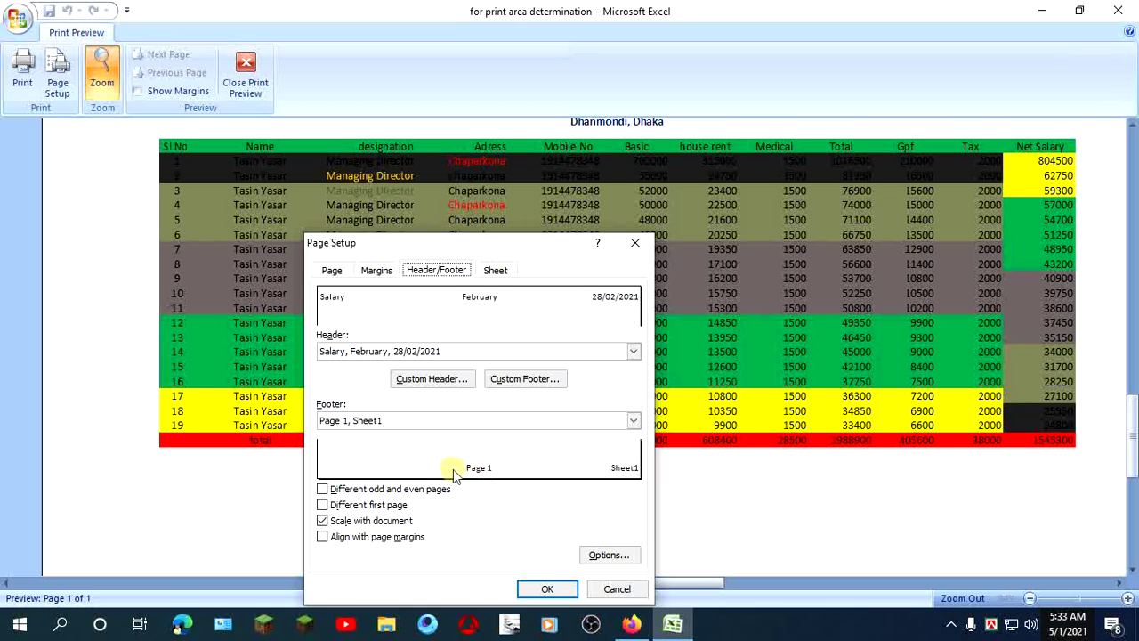
click(634, 425)
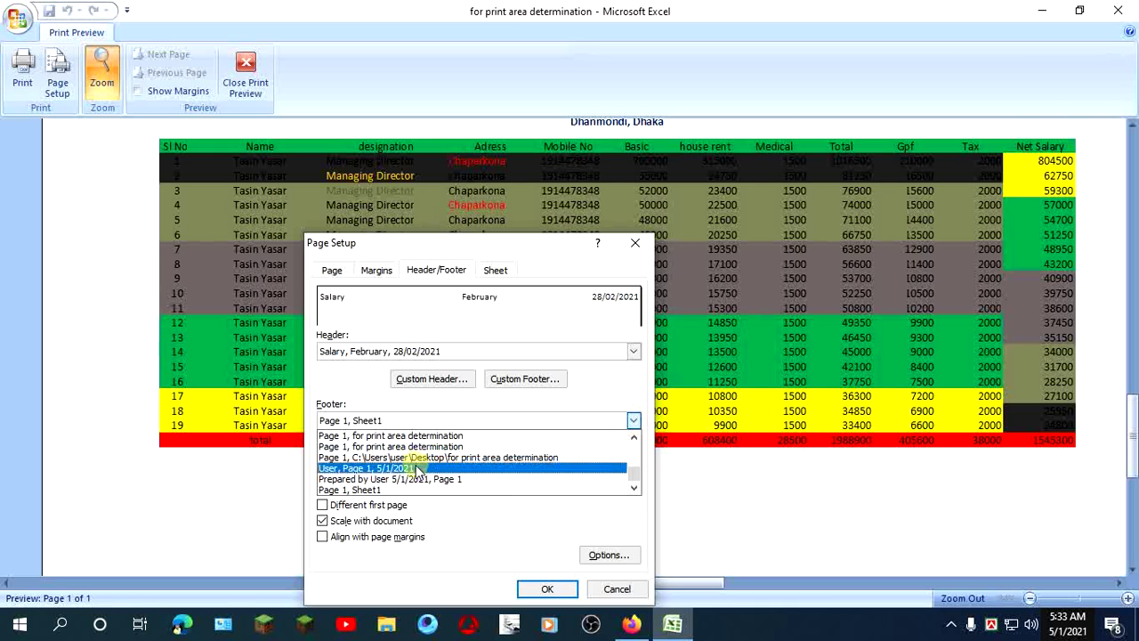
drag(634, 476, 636, 448)
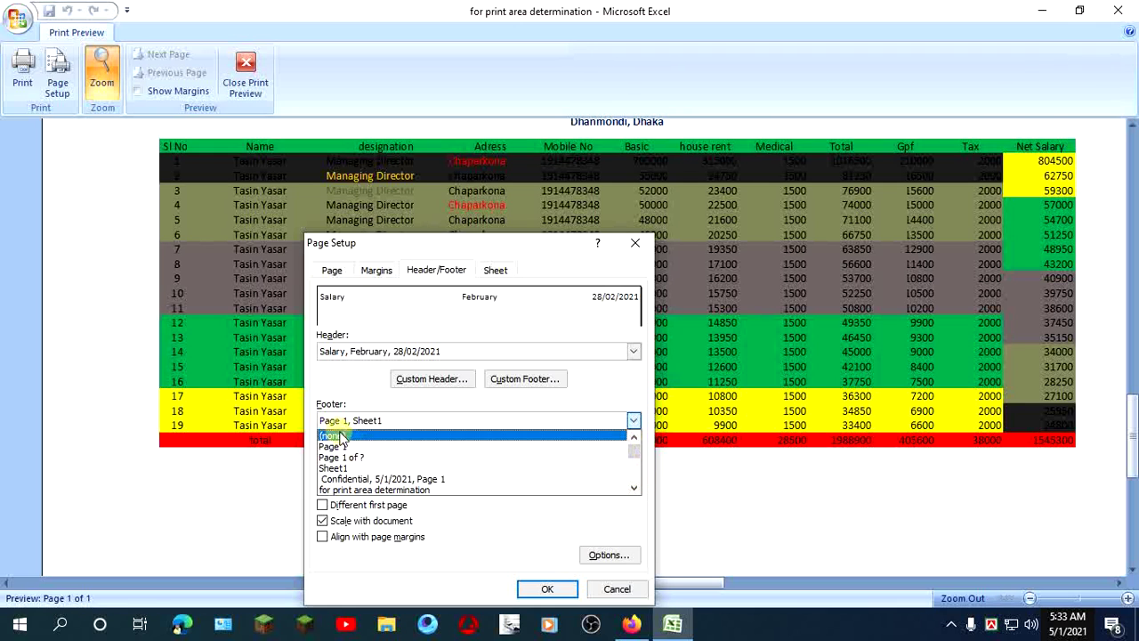
click(340, 436)
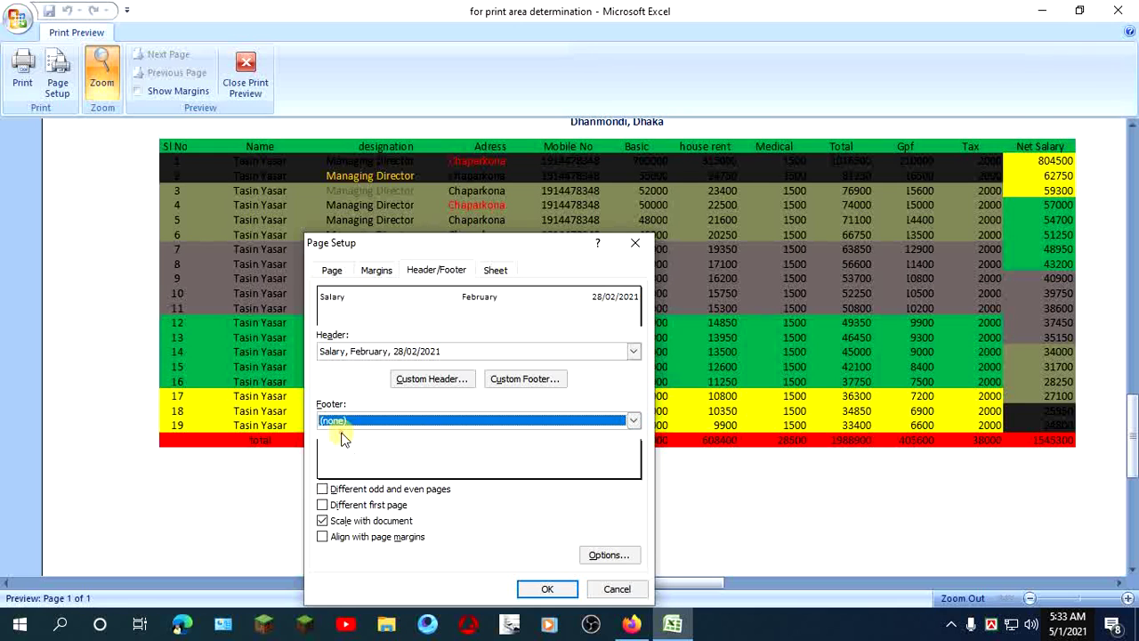
click(549, 590)
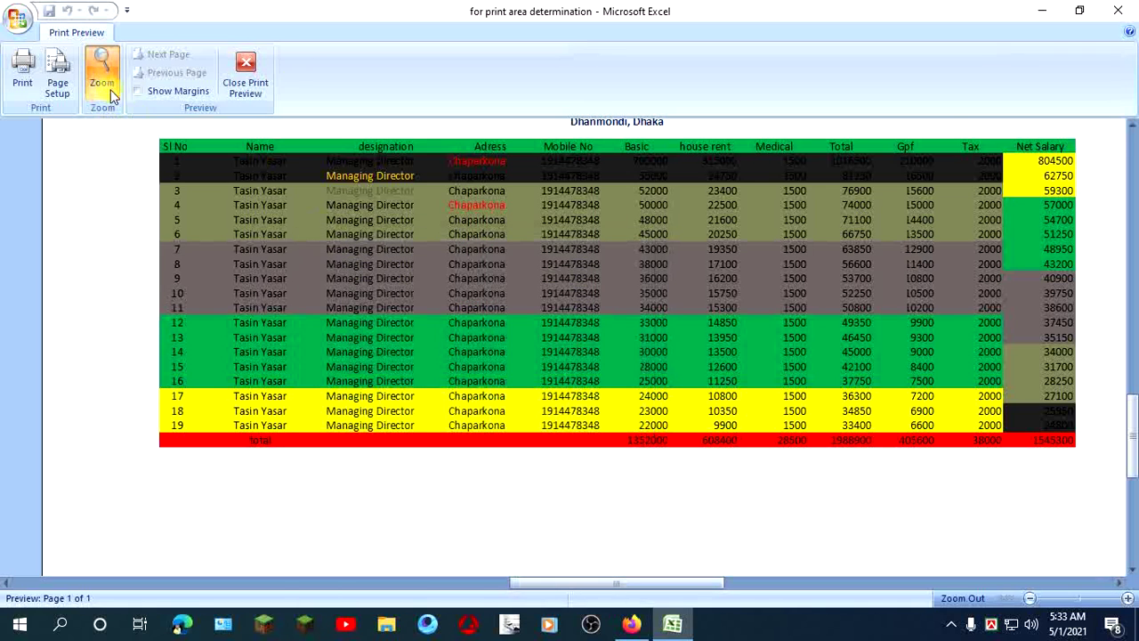
- Select the preset footer 'Confidential, 5/1/2021, Page 1' in Page Setup
click(55, 87)
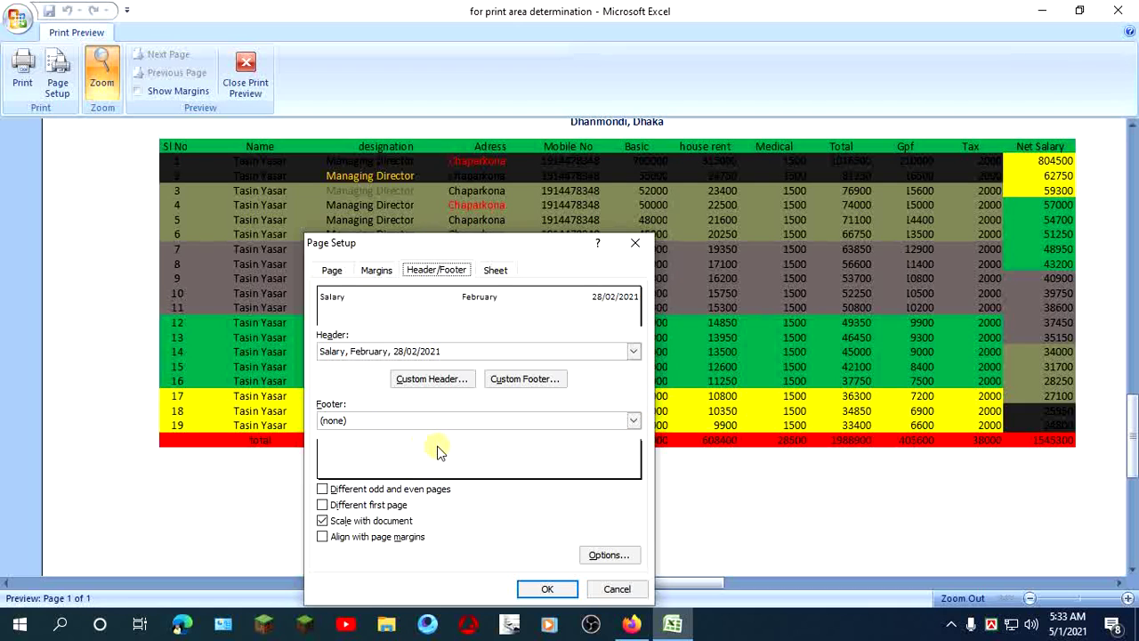
click(538, 381)
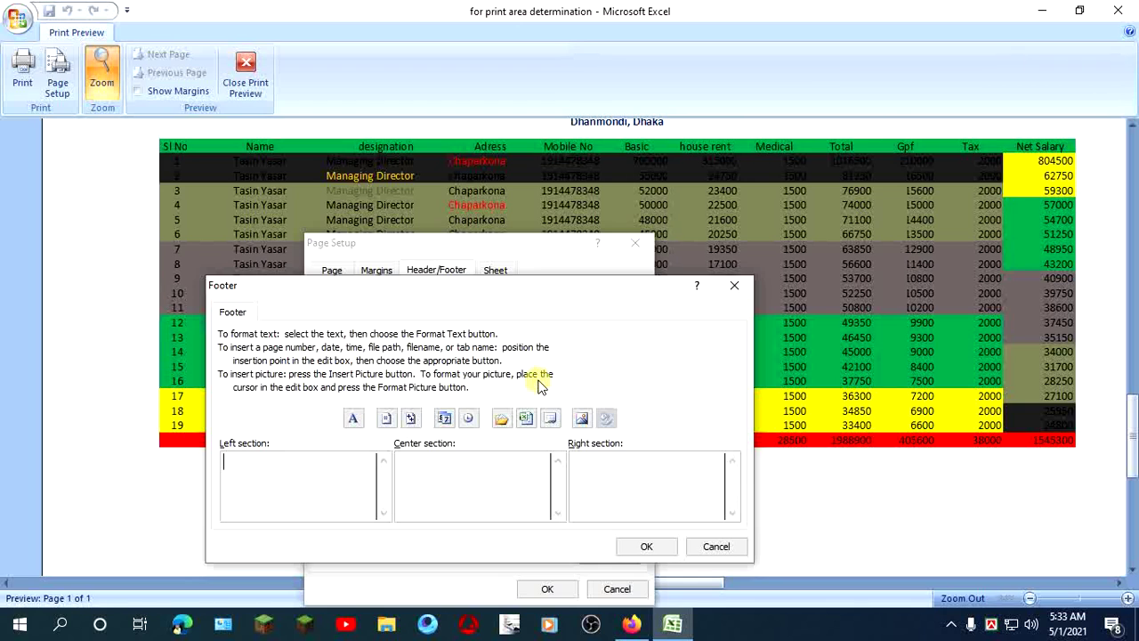
click(734, 284)
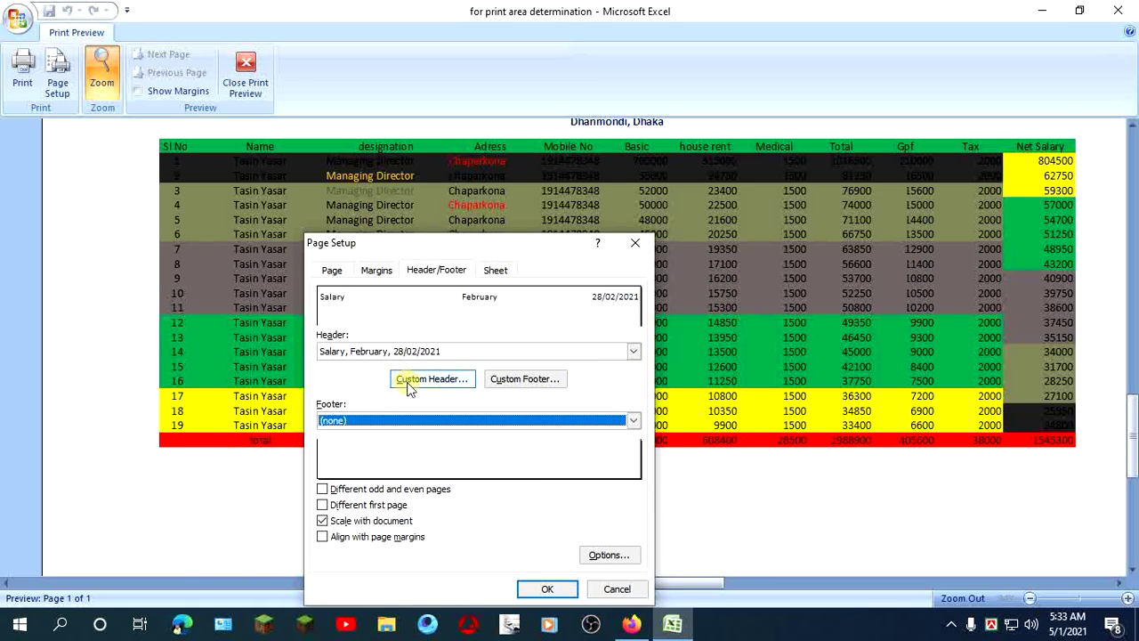
click(633, 421)
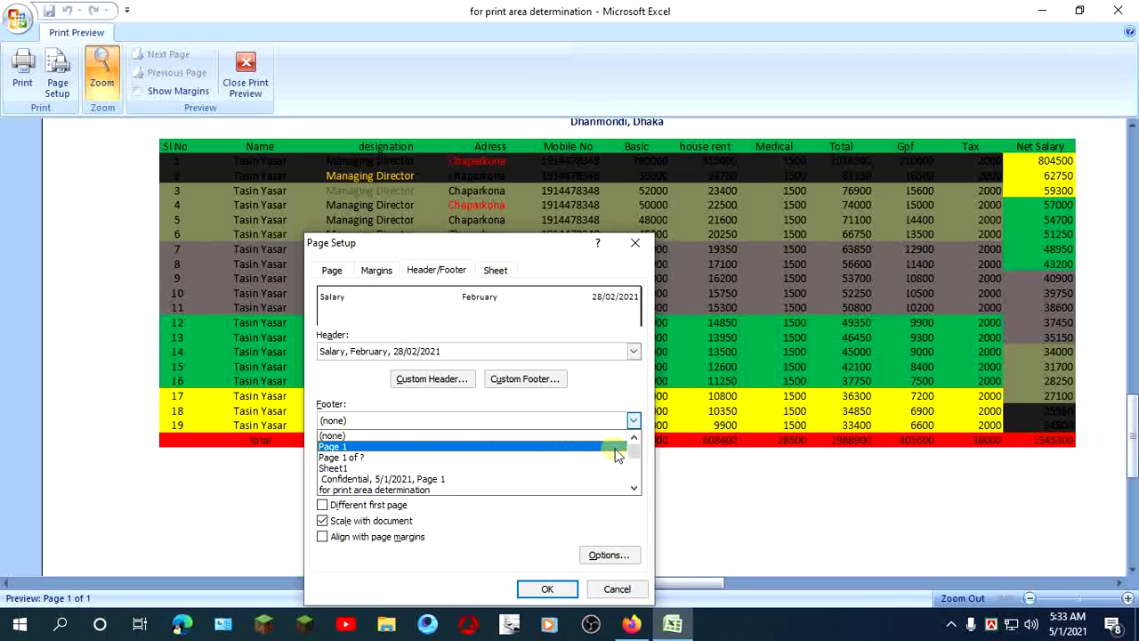
drag(635, 449, 635, 444)
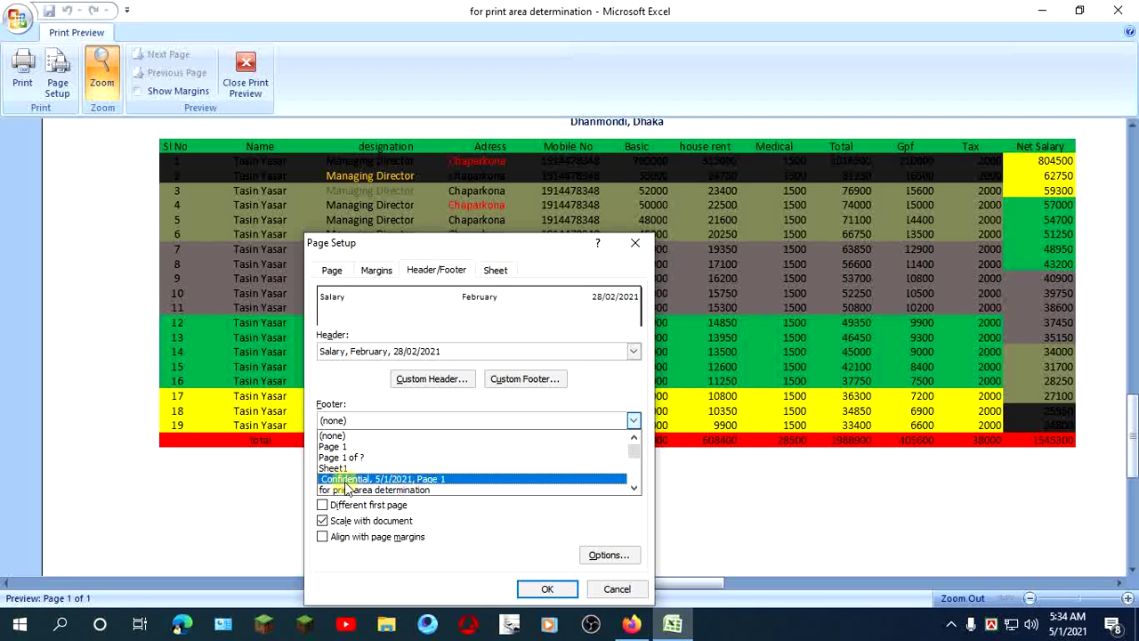
click(407, 479)
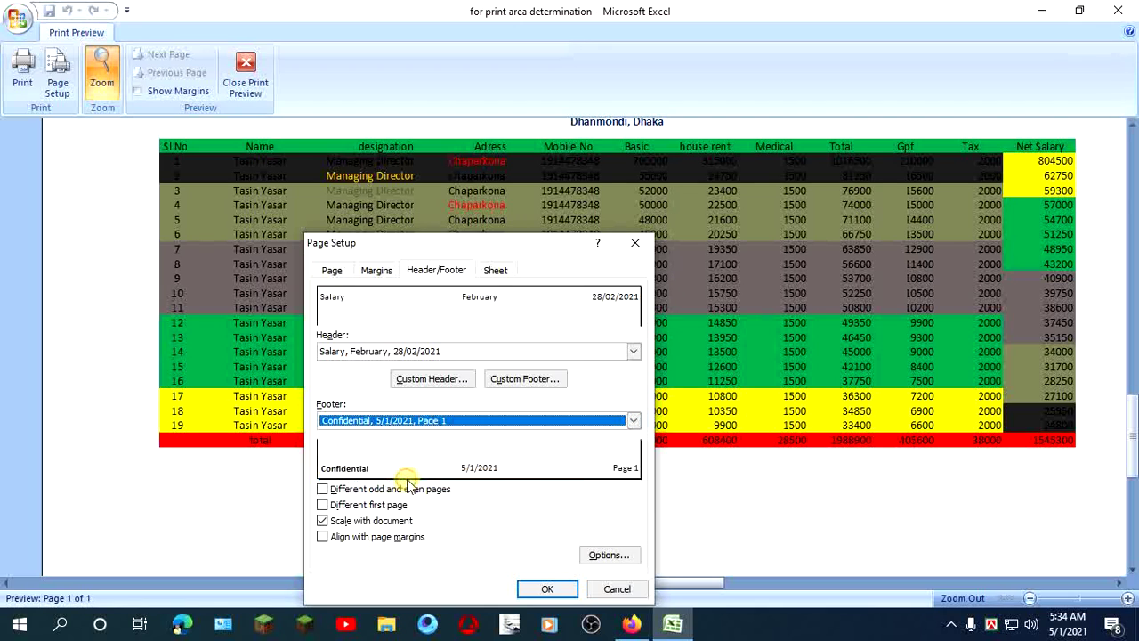
click(548, 589)
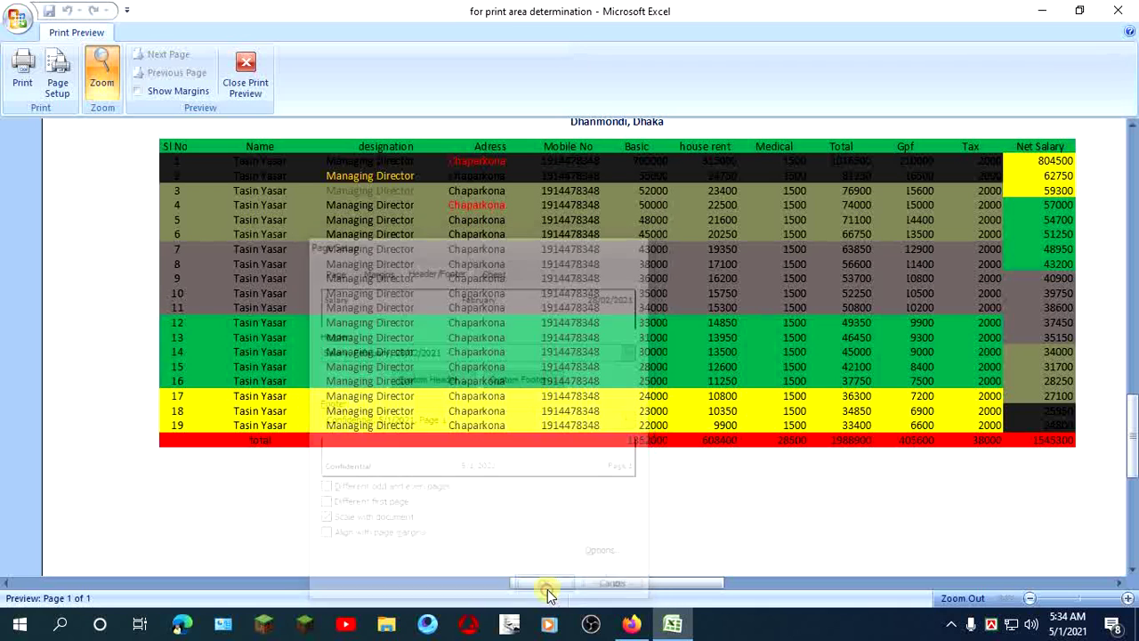
scroll(547, 445, down, 1)
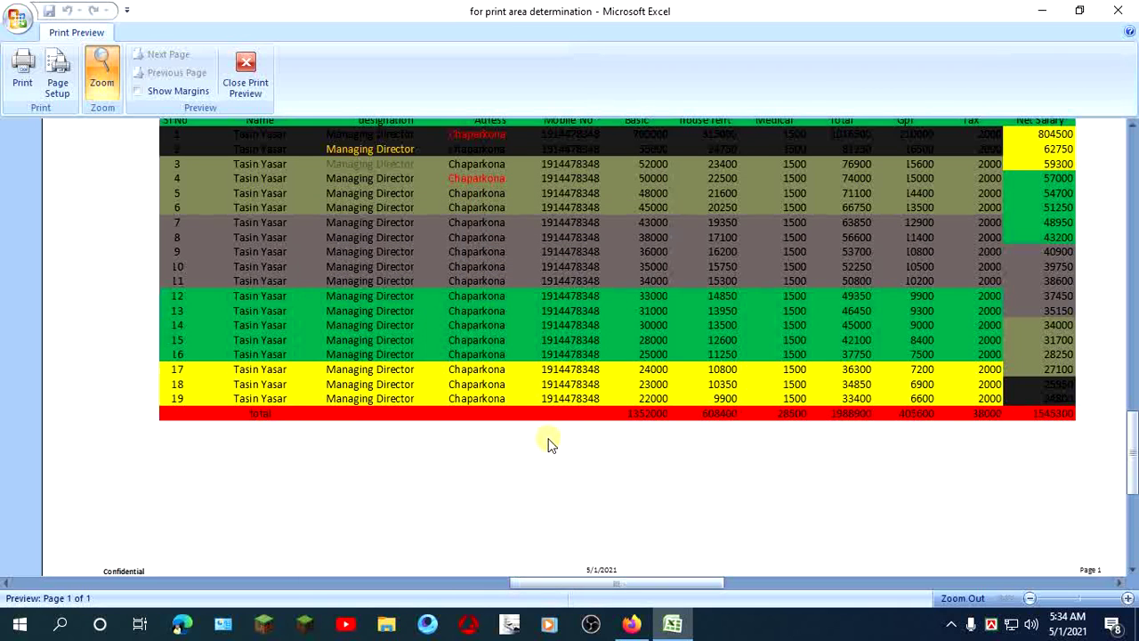
scroll(547, 445, down, 5)
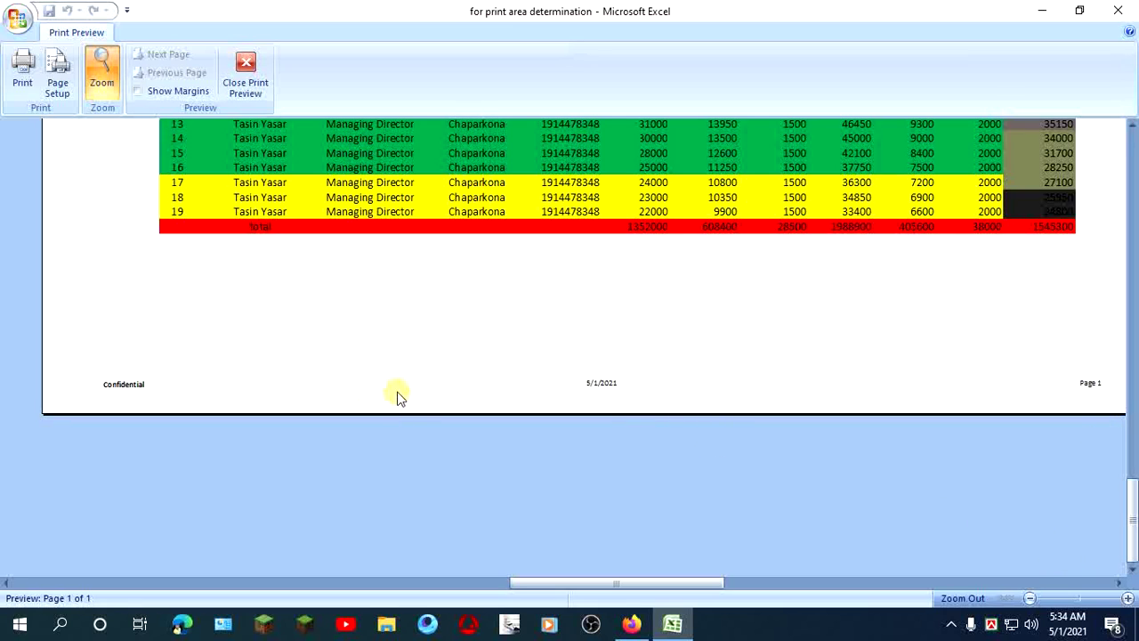
scroll(249, 378, up, 1)
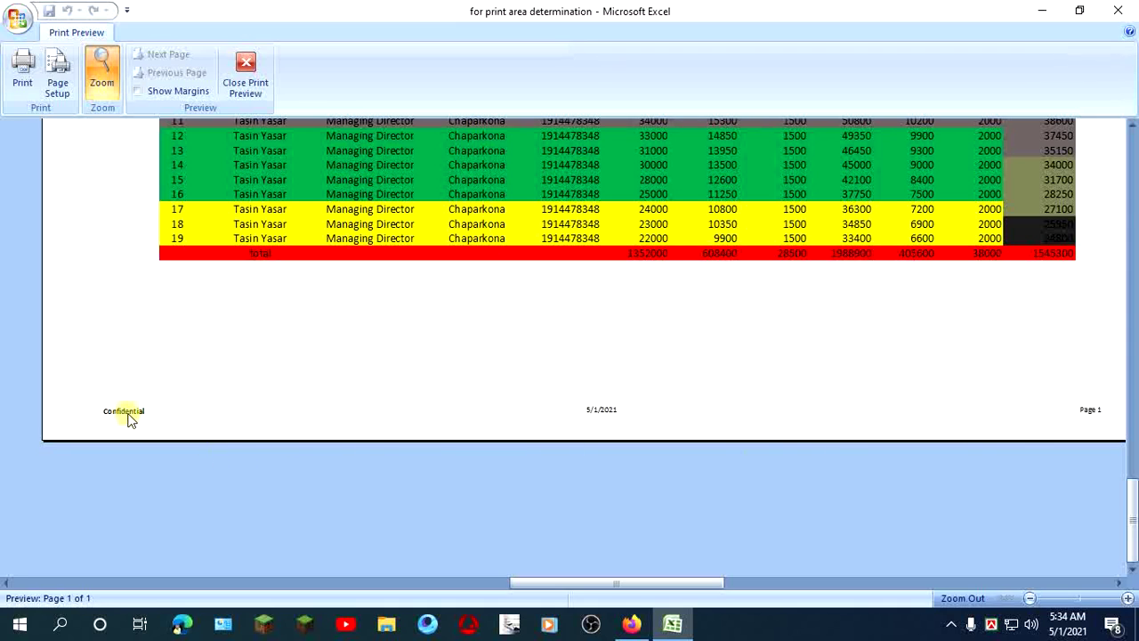
scroll(596, 396, up, 1)
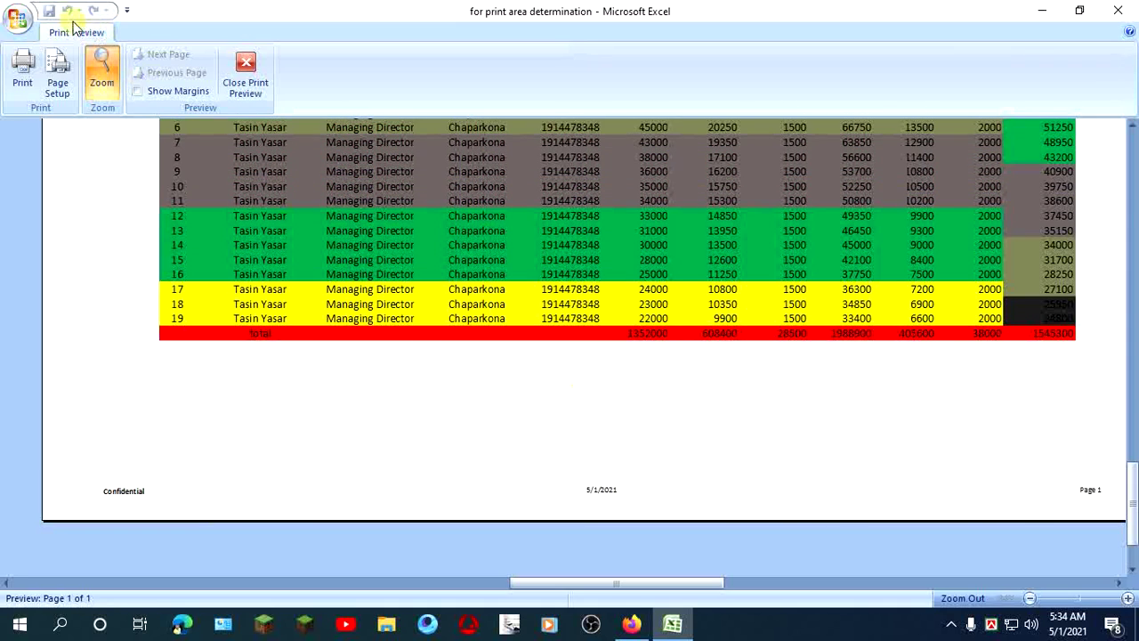
- Reset the footer to (none), then bring up the blank Custom Footer editor
click(58, 89)
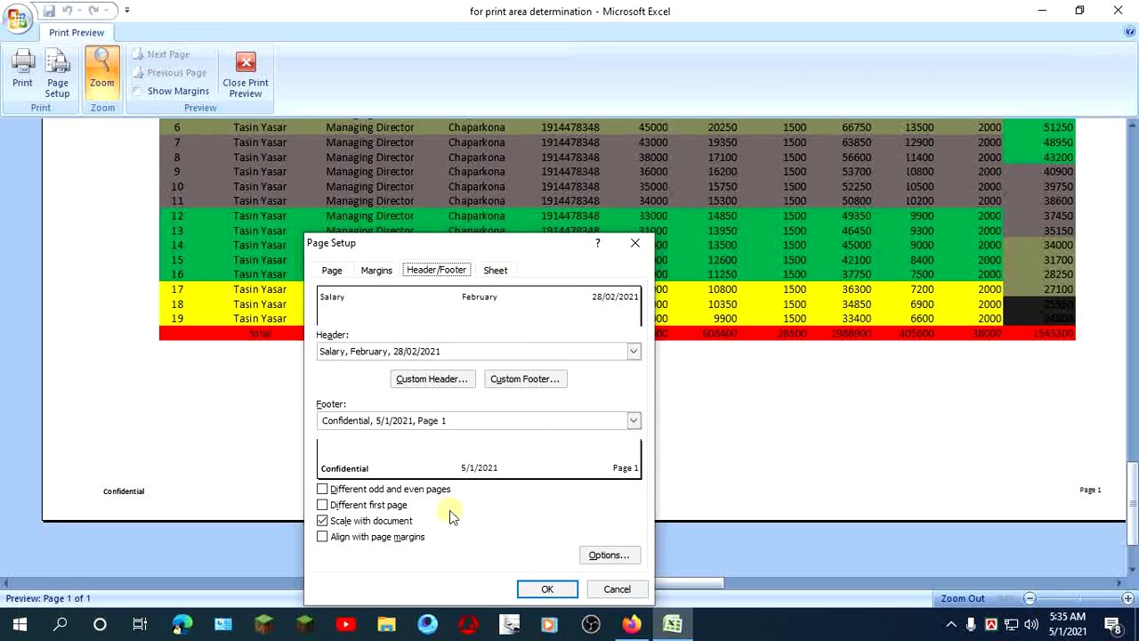
click(634, 421)
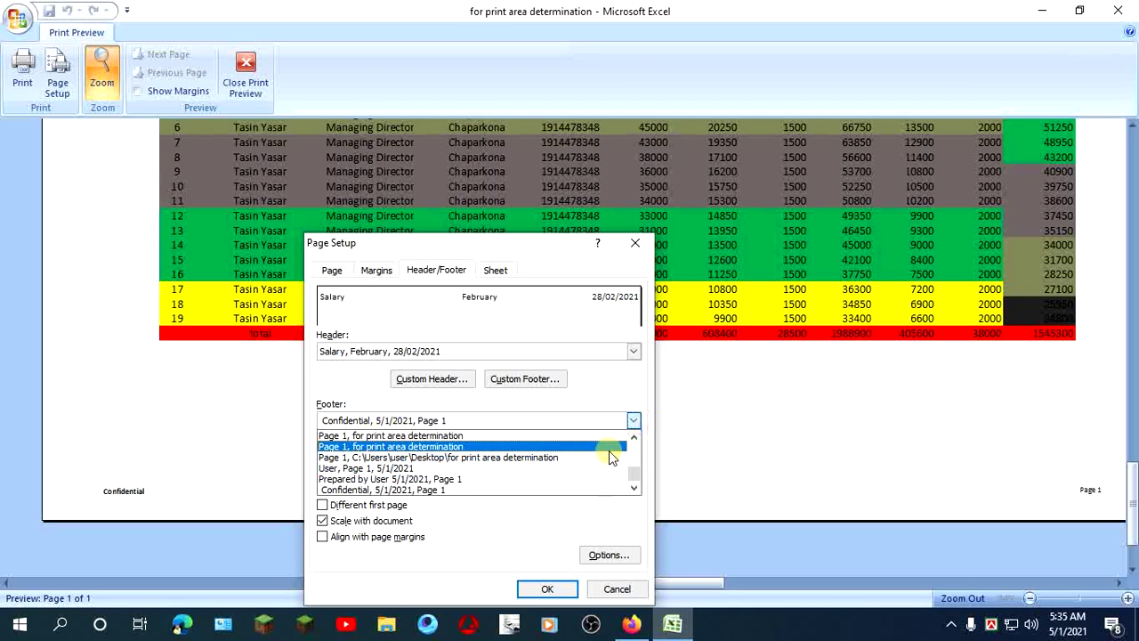
drag(635, 481, 635, 449)
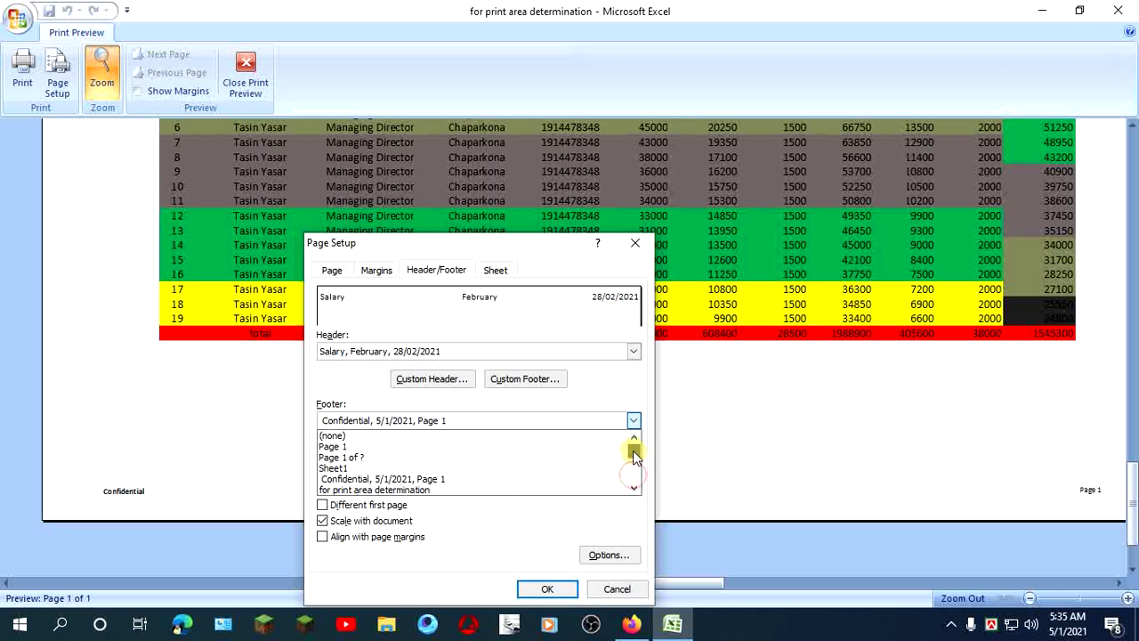
click(362, 436)
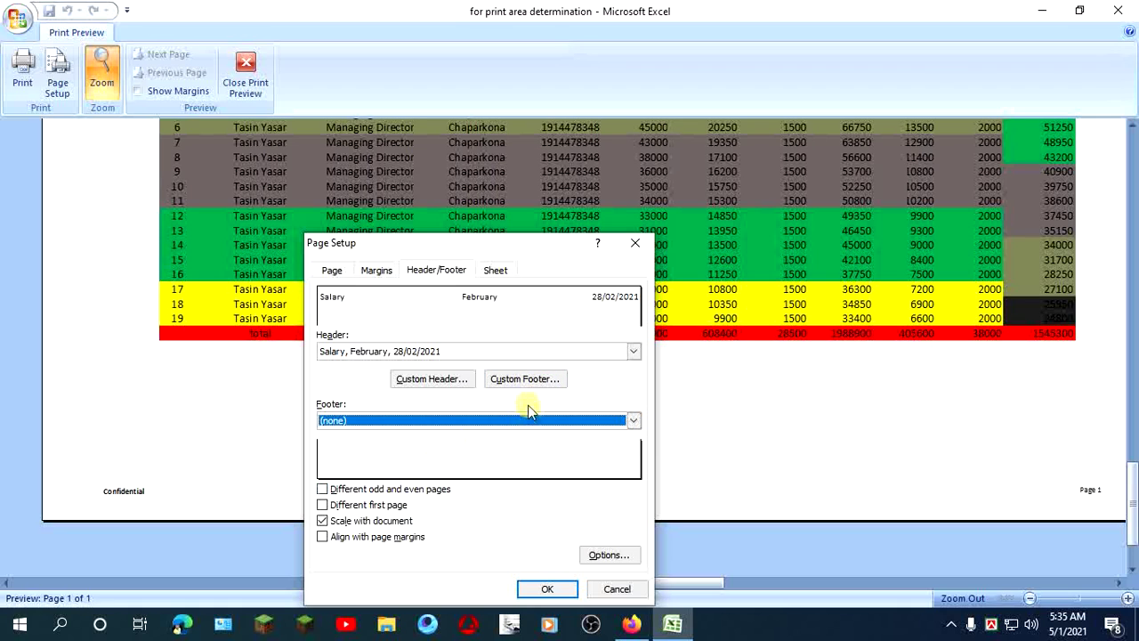
click(527, 381)
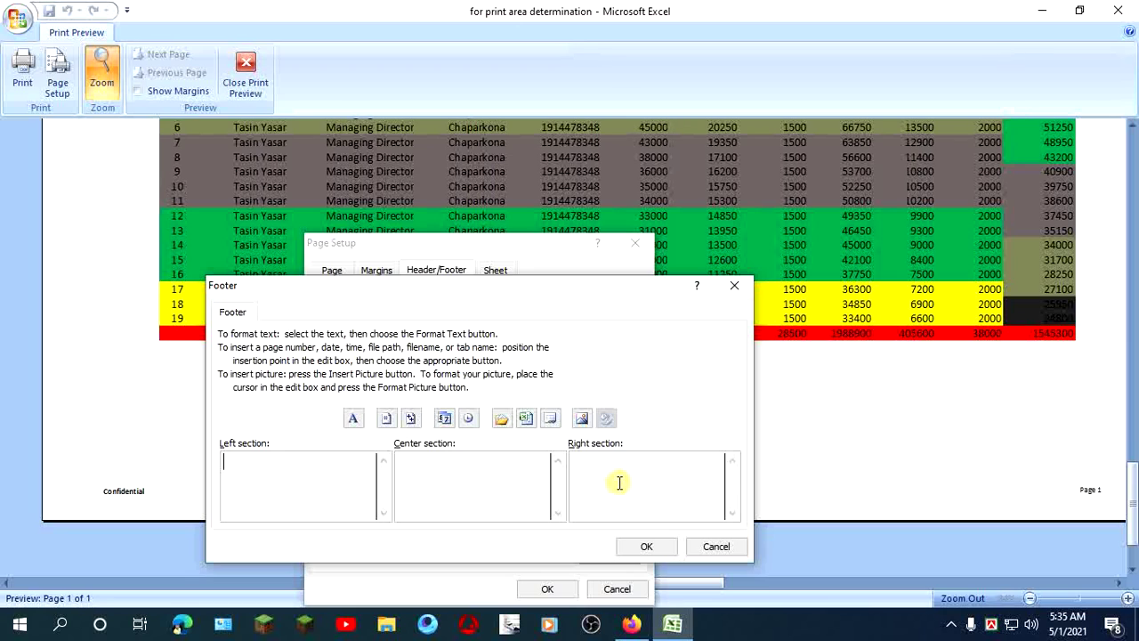
- Enter 'Establishment' in the custom footer's left section
click(258, 474)
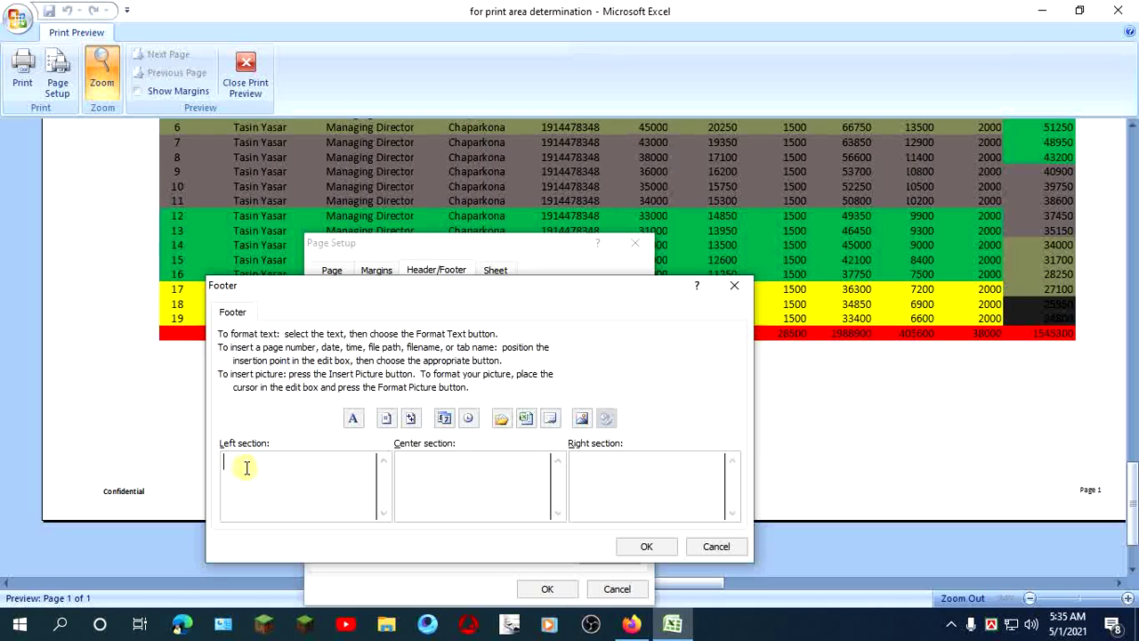
text(E)
text(s)
text(ta)
text(blo)
text(s)
key(BackSpace)
key(BackSpace)
text(sh)
text(m)
text(e)
text(nt)
click(424, 463)
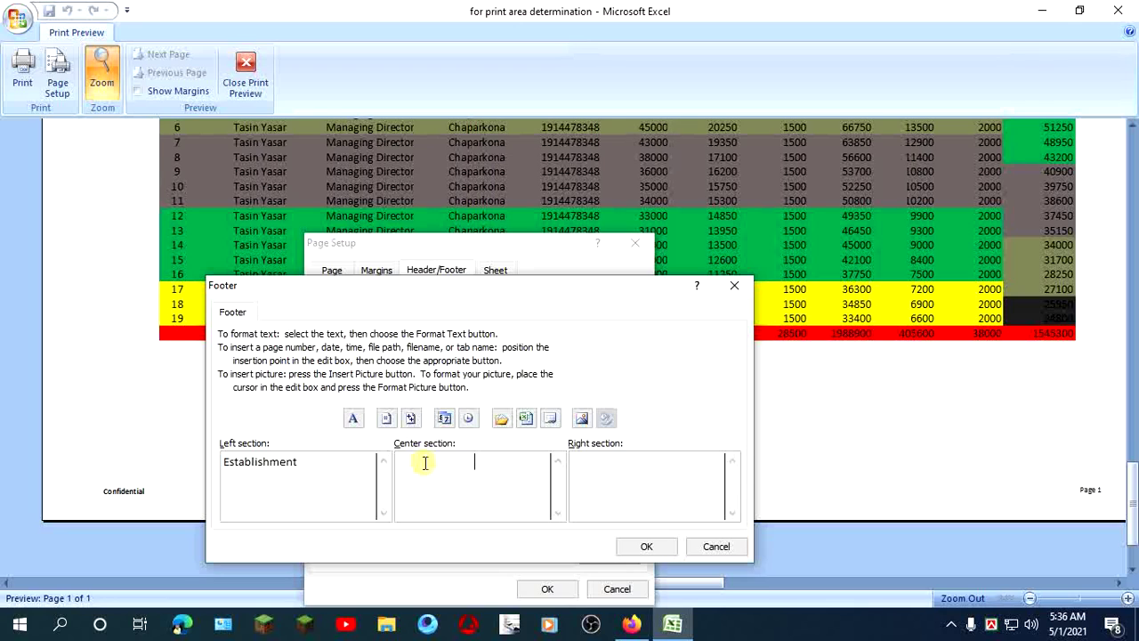
- Put 28/02/2021 in the footer's centre and 'confidential' on the right, then confirm
text(28)
text(/0)
text(2/2021)
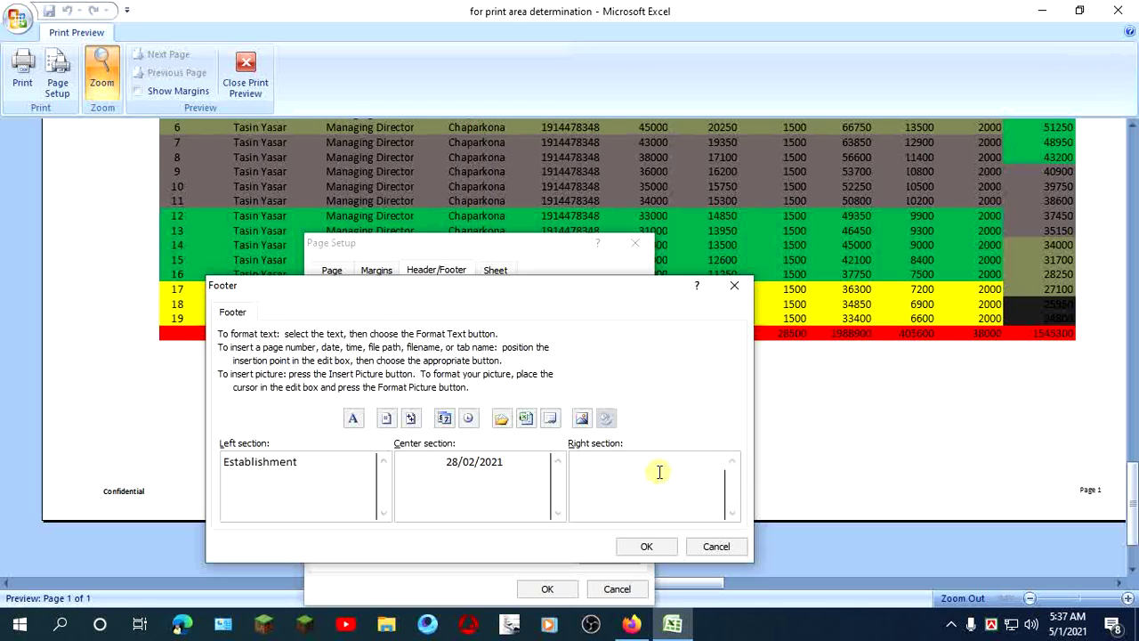
text(c)
text(p)
key(BackSpace)
text(o)
text(nf)
text(i)
text(de)
text(n)
text(ti)
text(al)
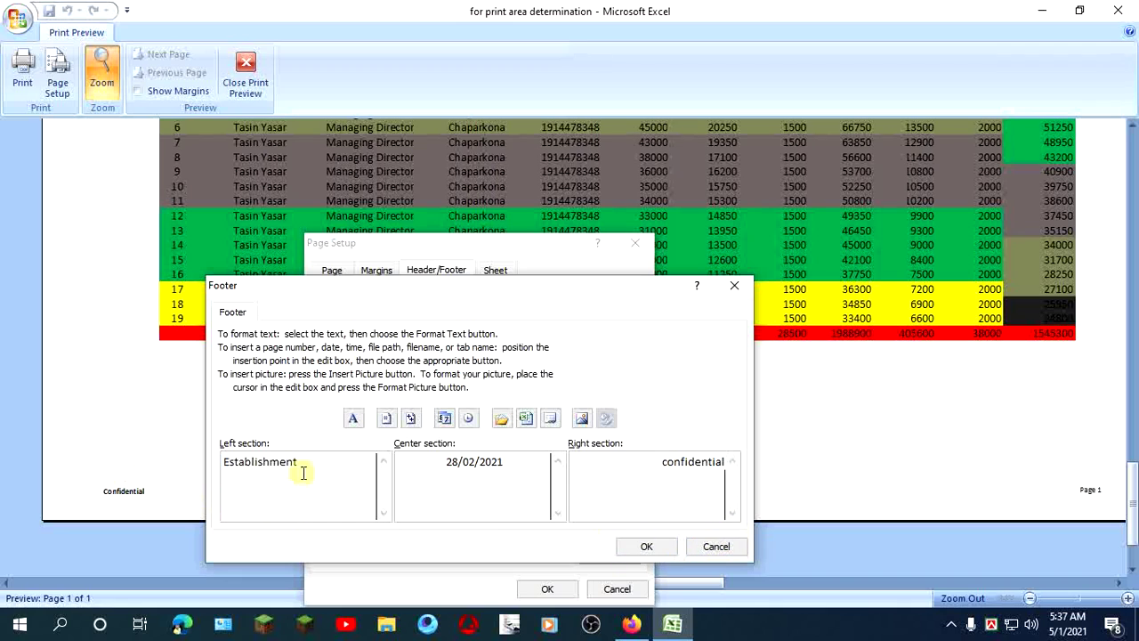
click(647, 547)
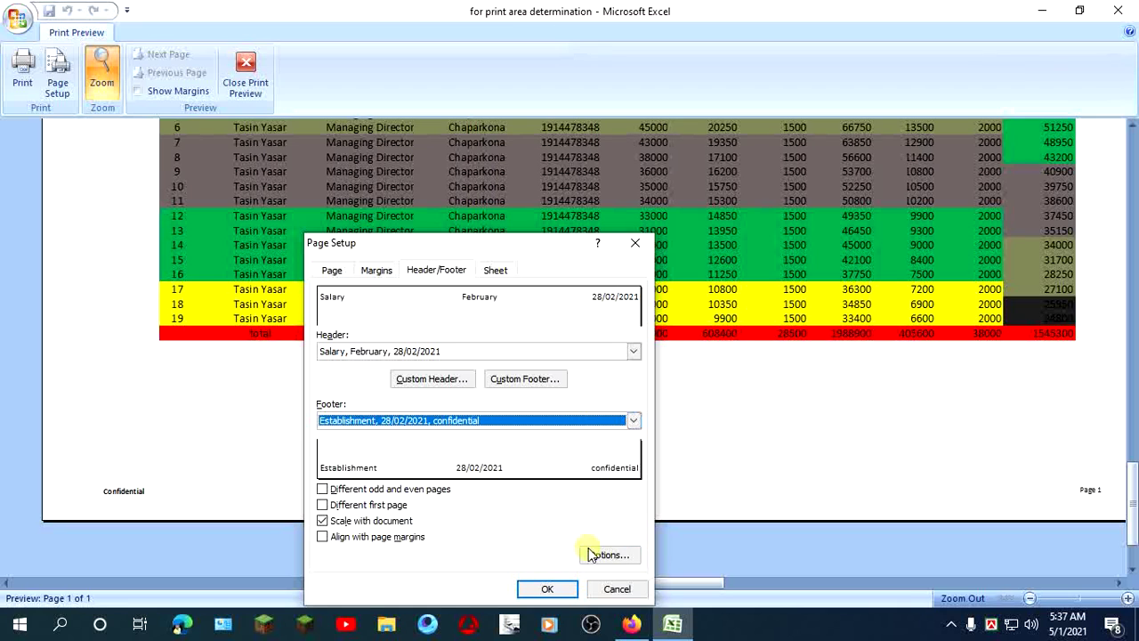
- Apply the Establishment, 28/02/2021, confidential footer and view the whole previewed page
click(549, 590)
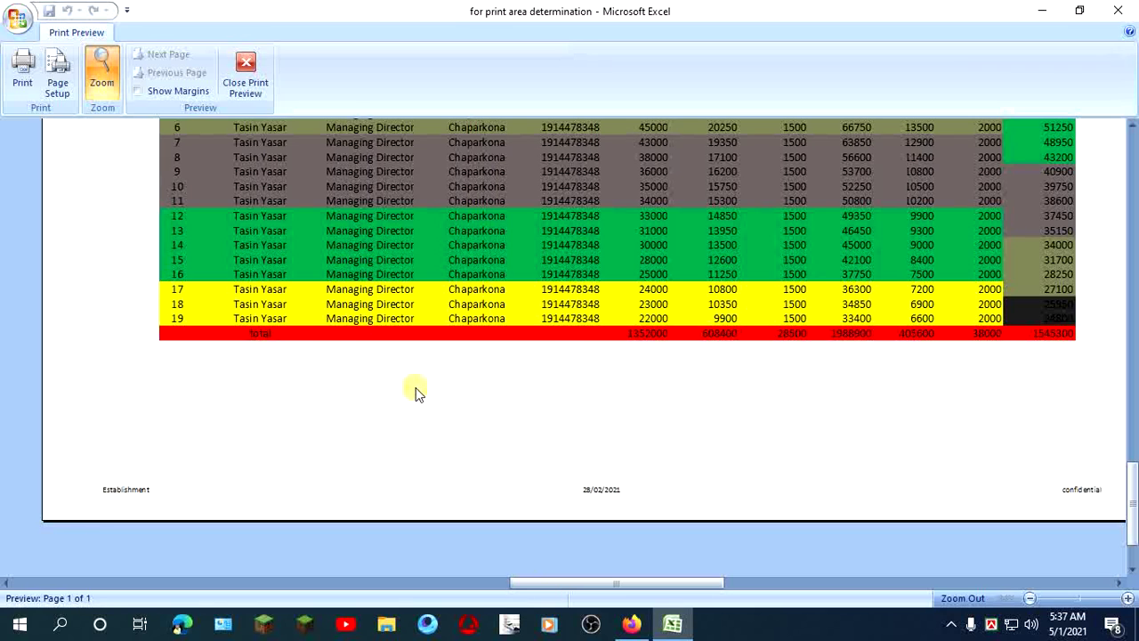
scroll(406, 369, down, 1)
scroll(392, 346, down, 1)
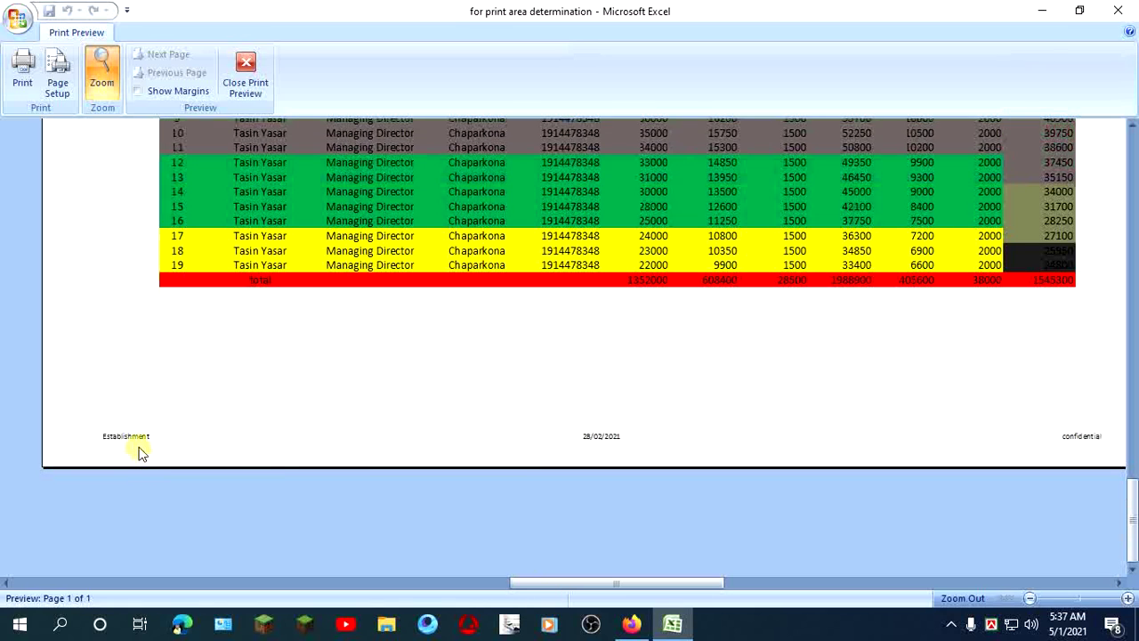
scroll(330, 385, up, 3)
scroll(330, 384, up, 1)
scroll(329, 383, up, 2)
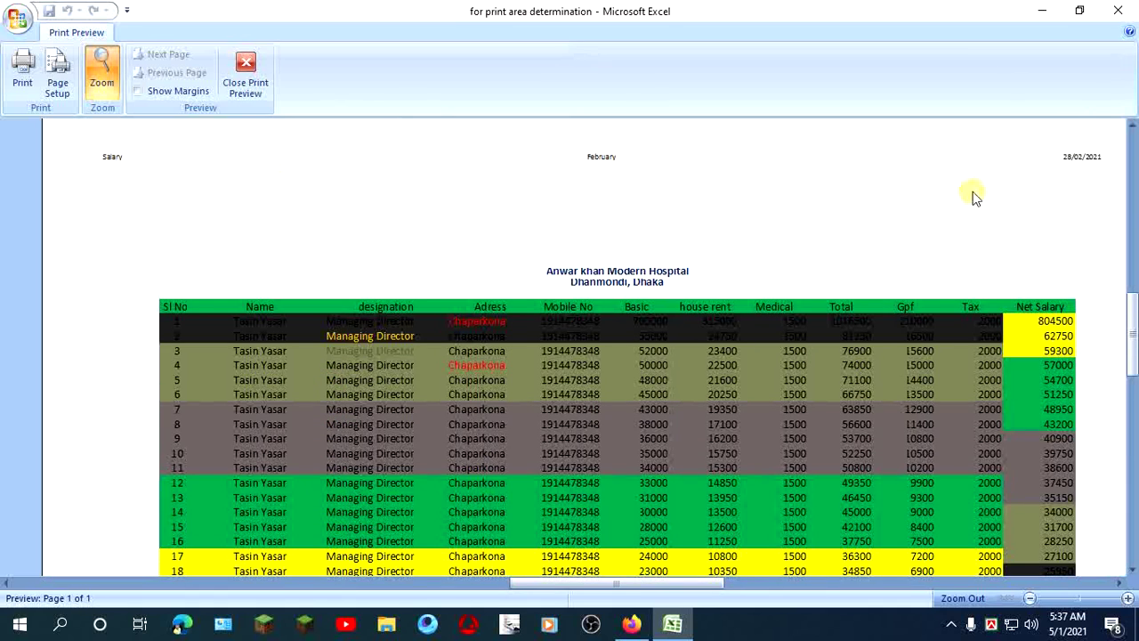
scroll(364, 460, down, 3)
scroll(255, 511, down, 1)
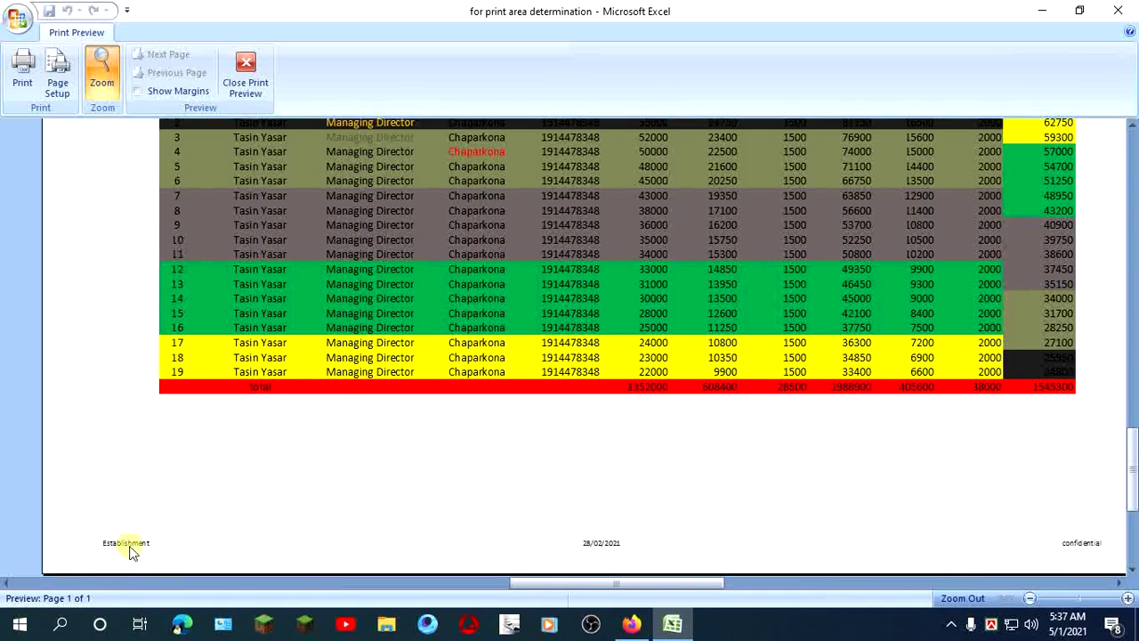
click(96, 73)
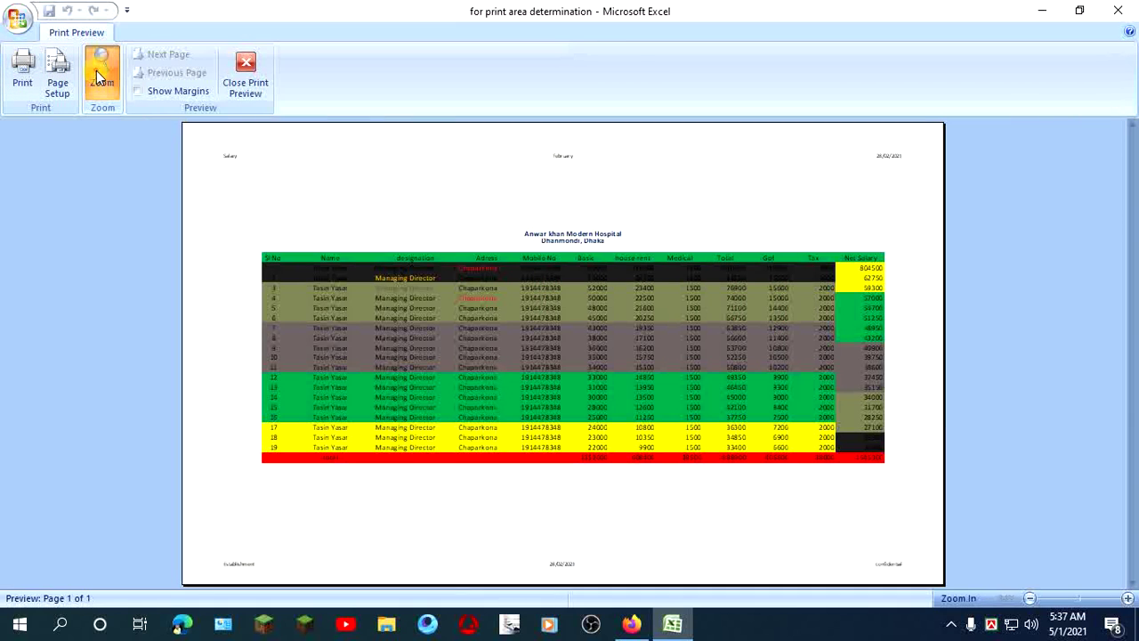
- Zoom in on the print preview and scroll over the coloured table, header and footer
click(97, 70)
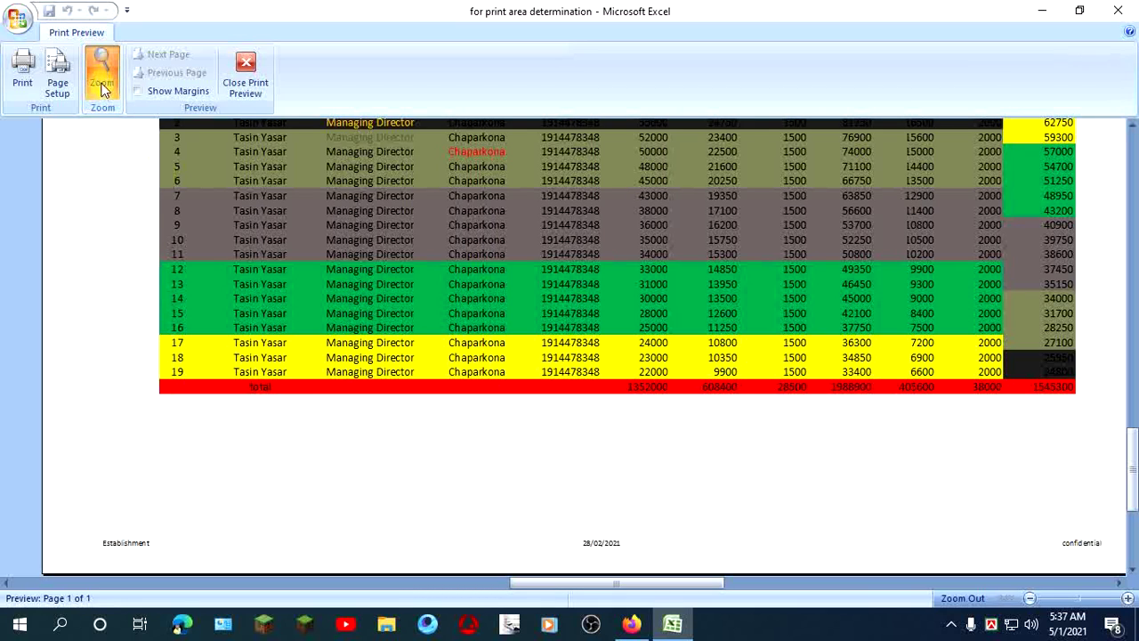
scroll(223, 166, up, 1)
scroll(224, 166, up, 1)
scroll(224, 167, down, 1)
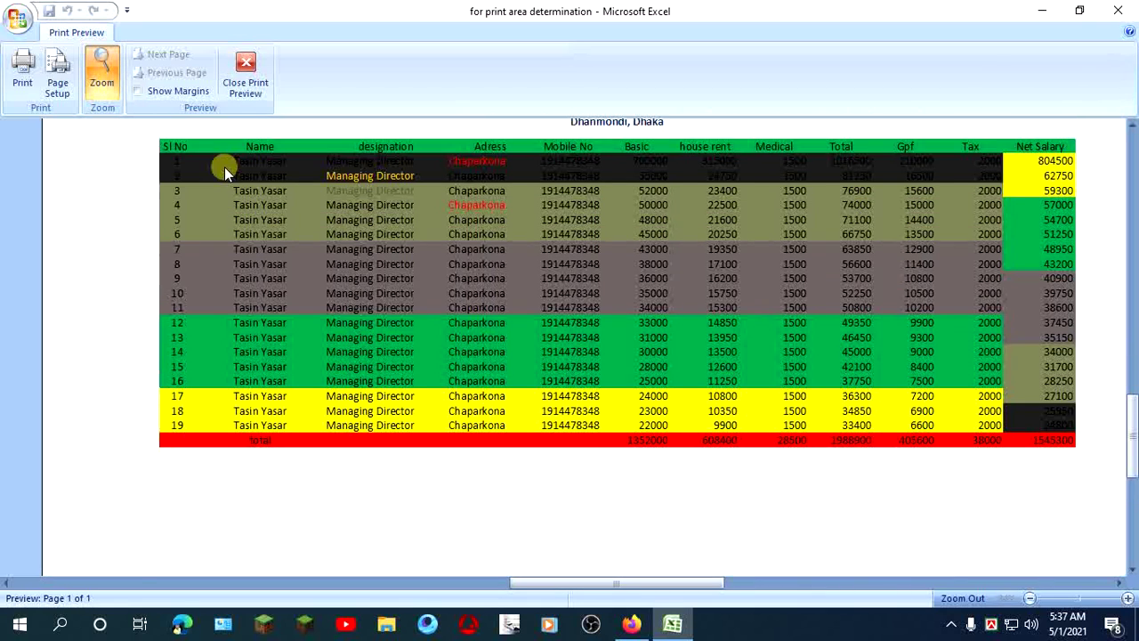
scroll(224, 167, down, 1)
click(103, 71)
click(103, 69)
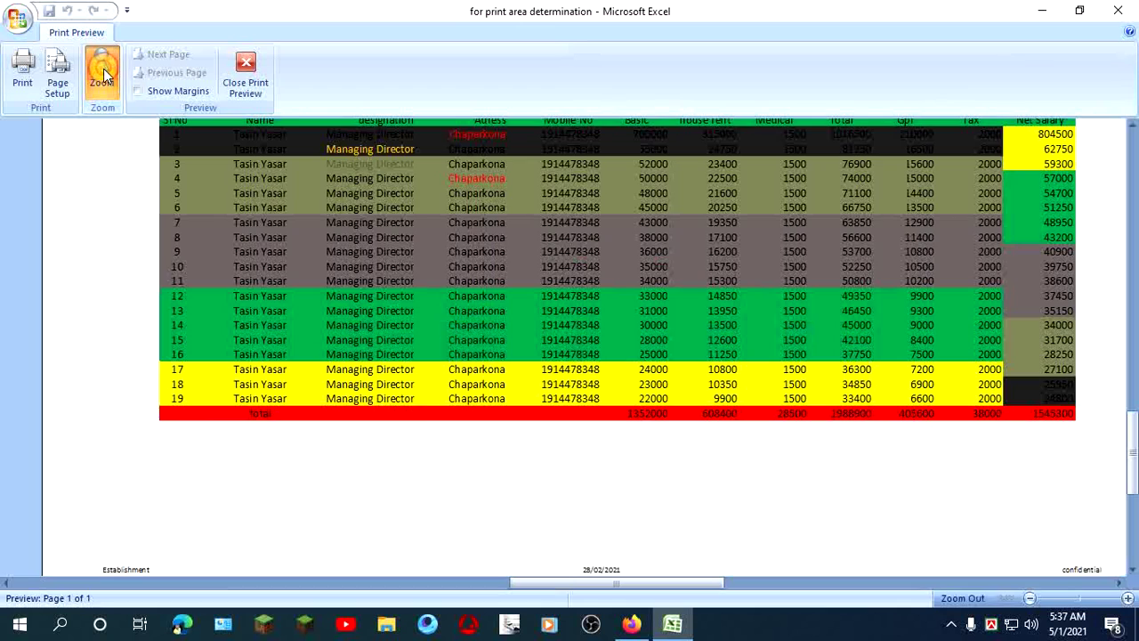
scroll(468, 289, up, 1)
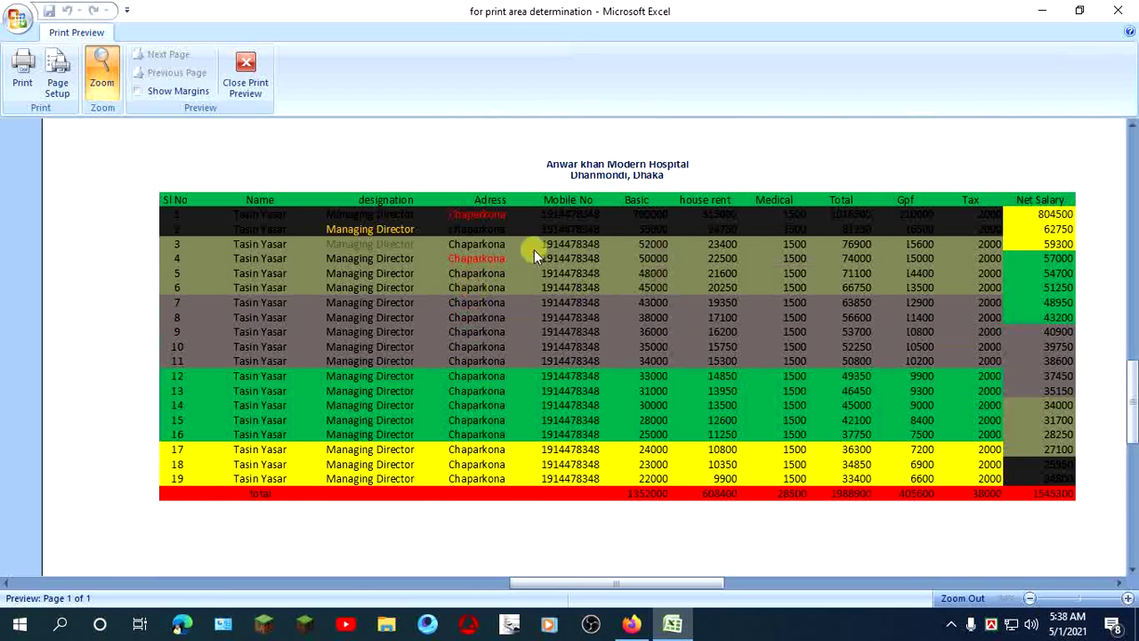
scroll(543, 258, up, 1)
scroll(418, 300, down, 1)
scroll(508, 384, down, 2)
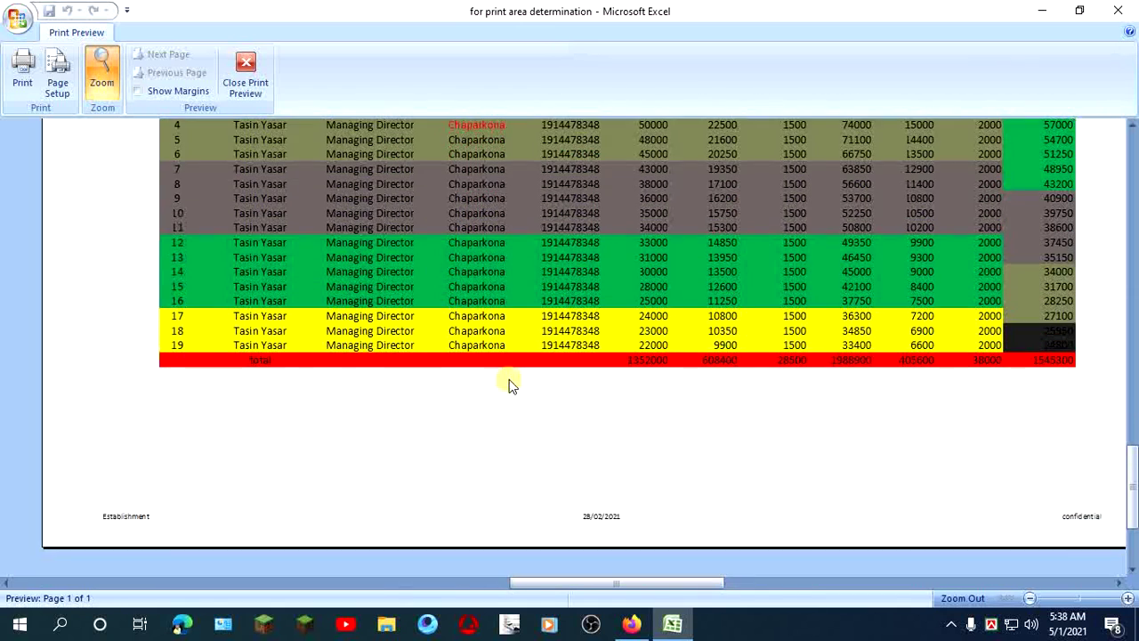
scroll(526, 404, down, 1)
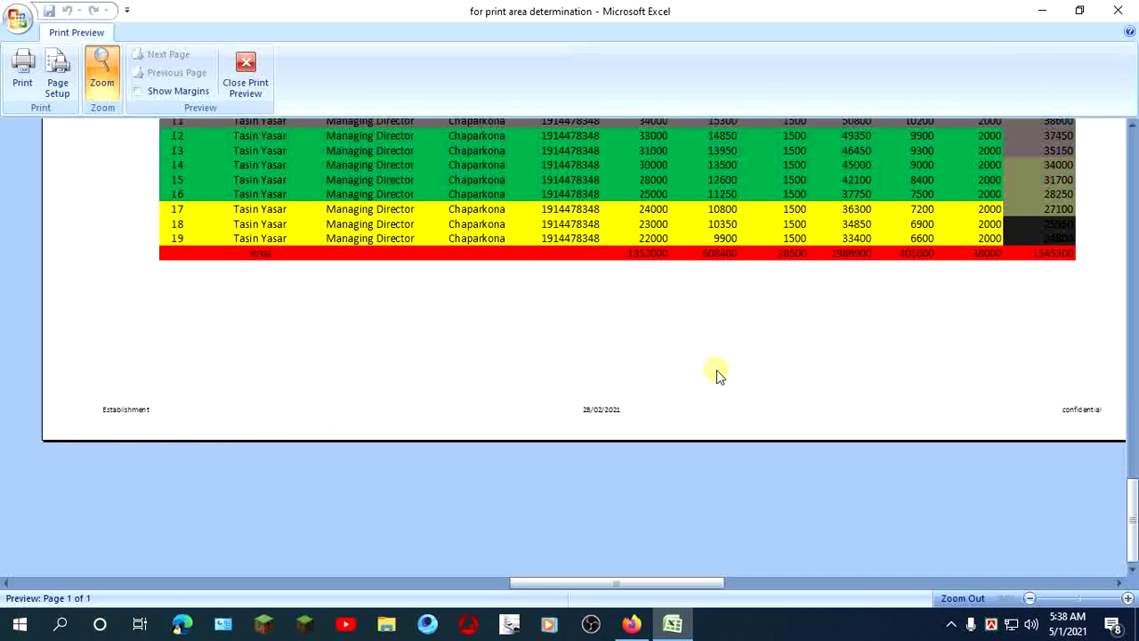
scroll(307, 123, up, 1)
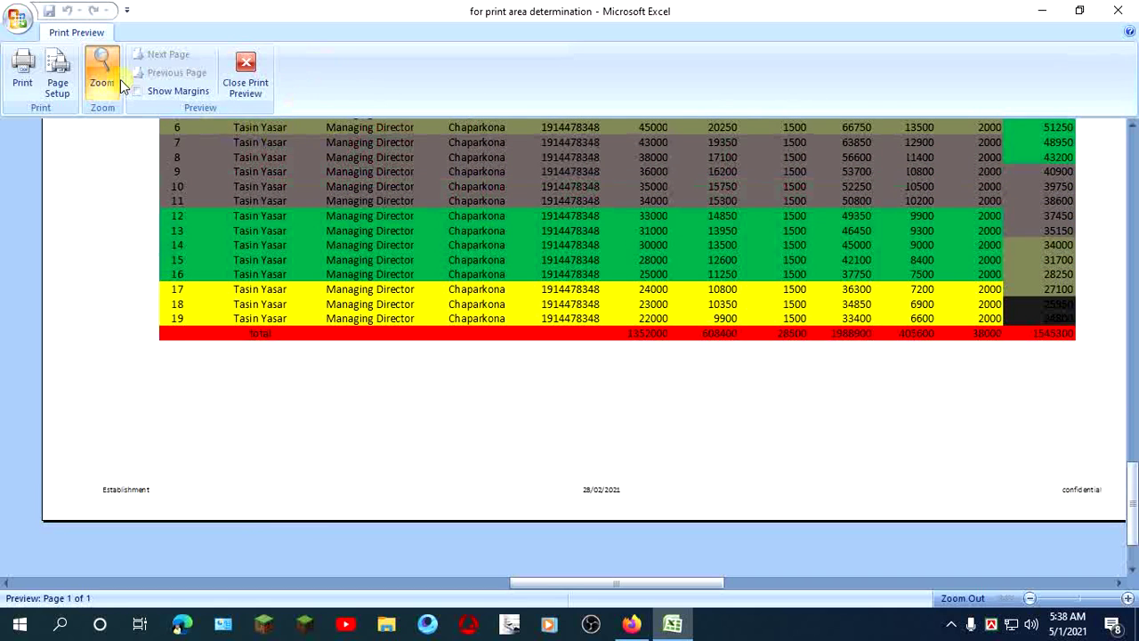
- Turn on Gridlines printing in Page Setup's Sheet options and apply it
click(65, 76)
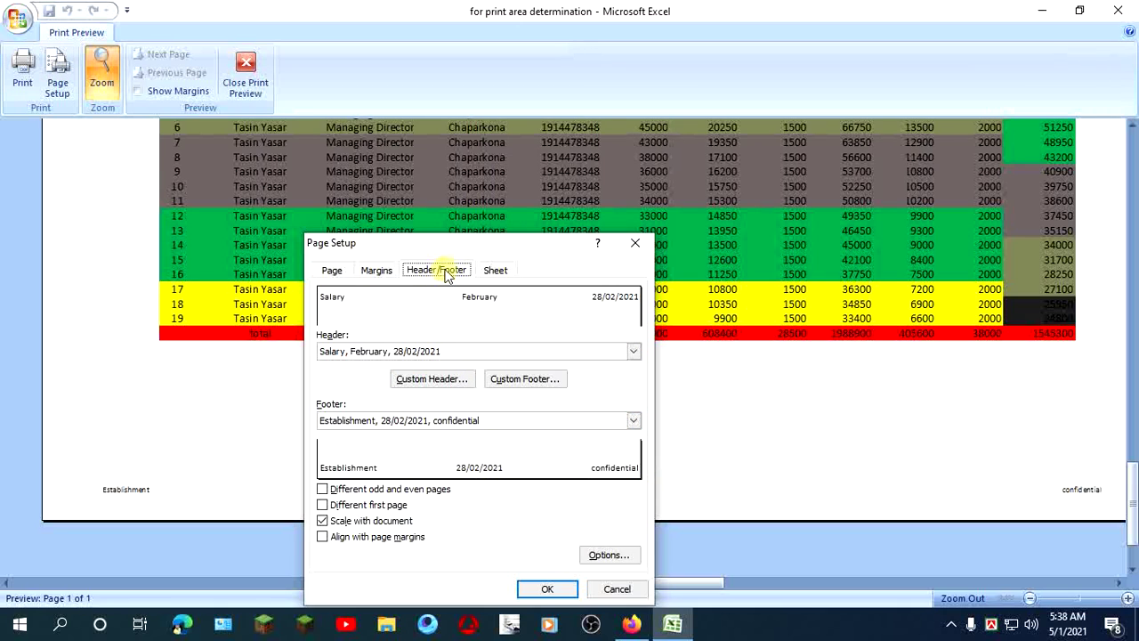
click(496, 271)
click(497, 275)
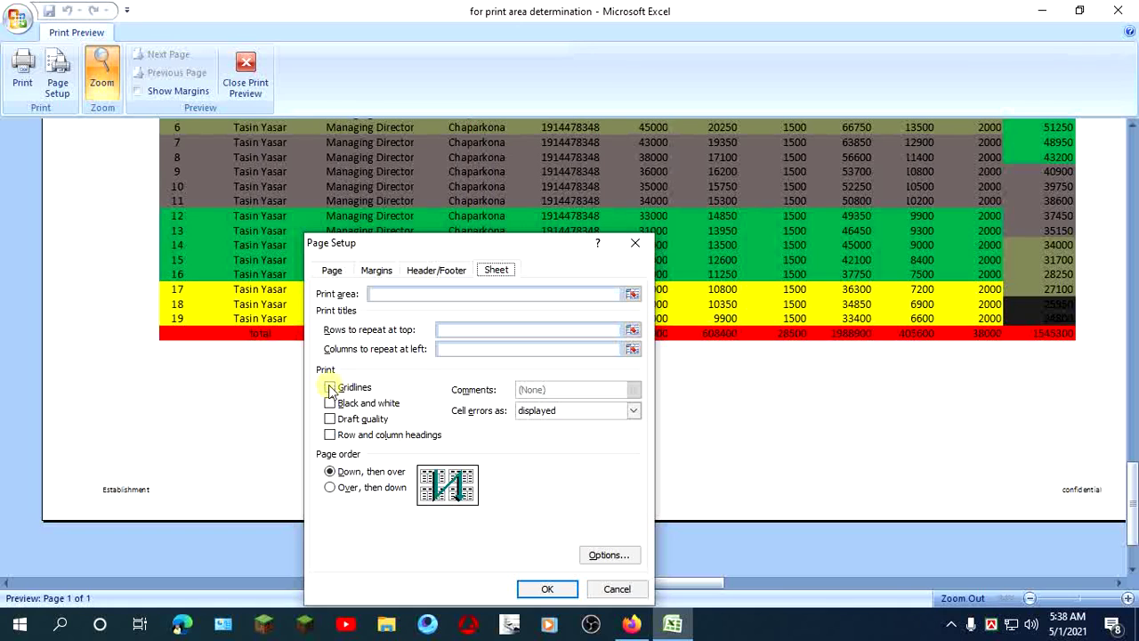
click(333, 389)
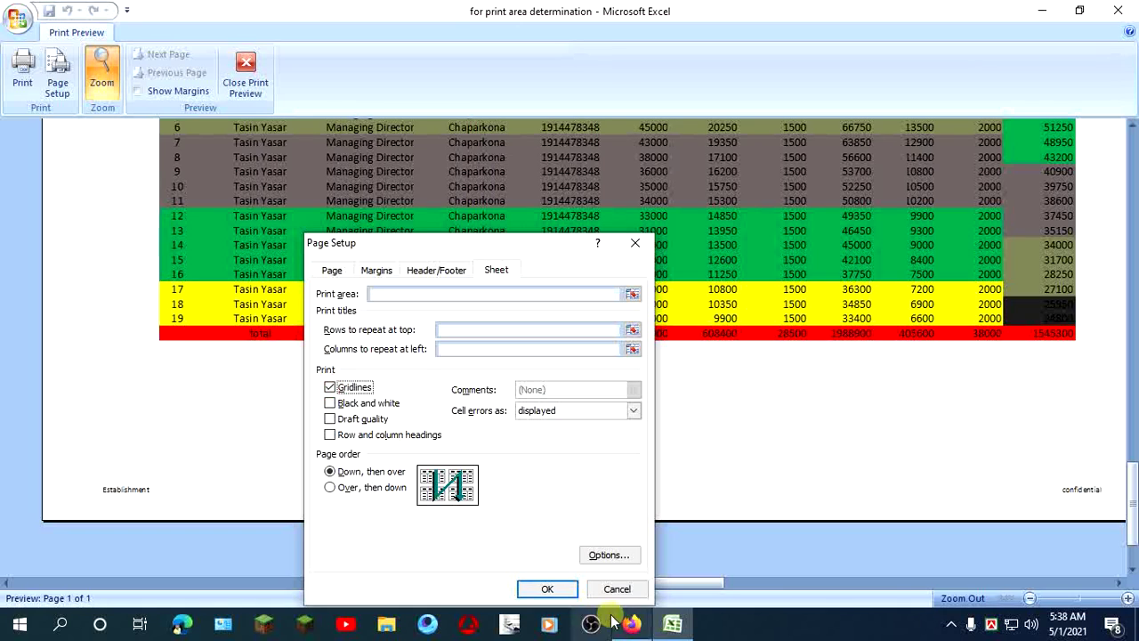
click(547, 589)
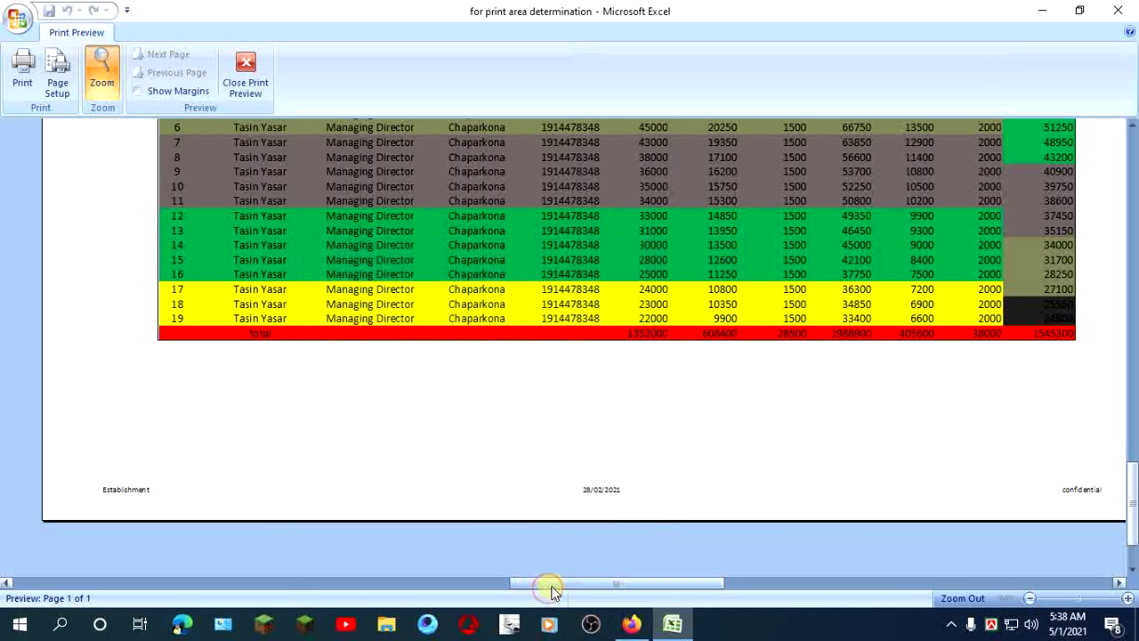
scroll(559, 580, up, 3)
scroll(555, 574, up, 1)
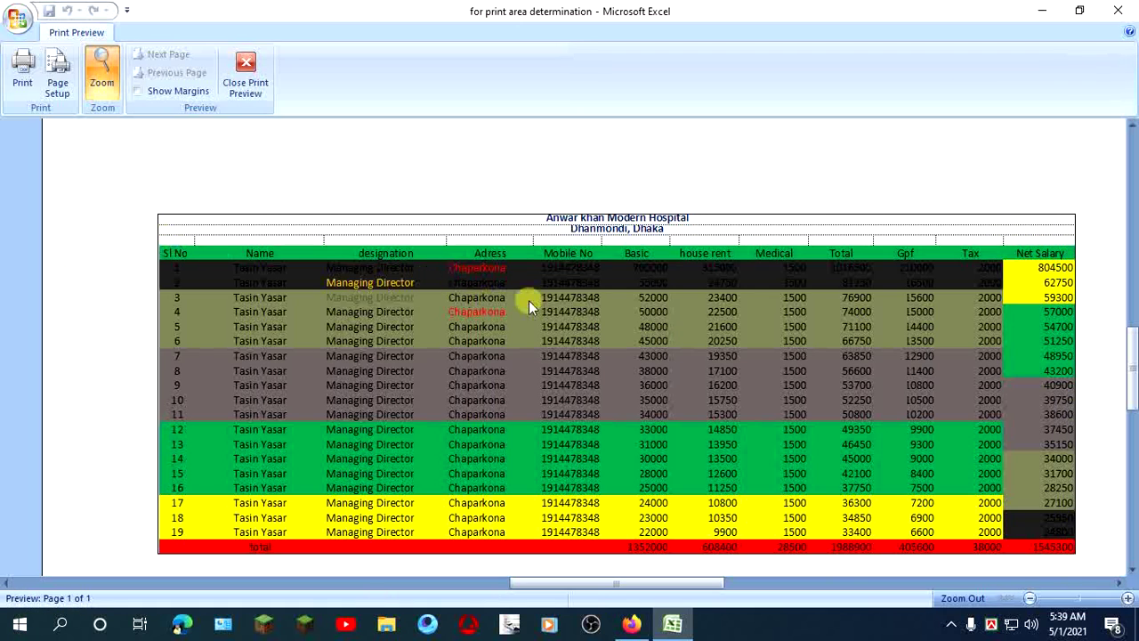
- Switch printing from Gridlines to Black and white and check the preview
click(58, 82)
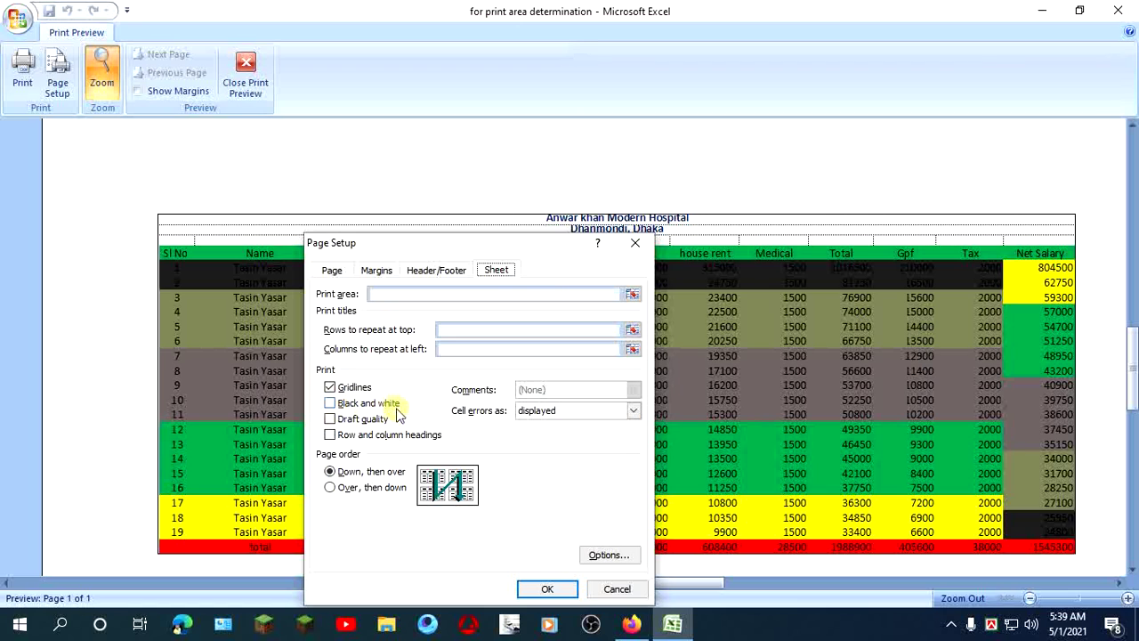
click(330, 388)
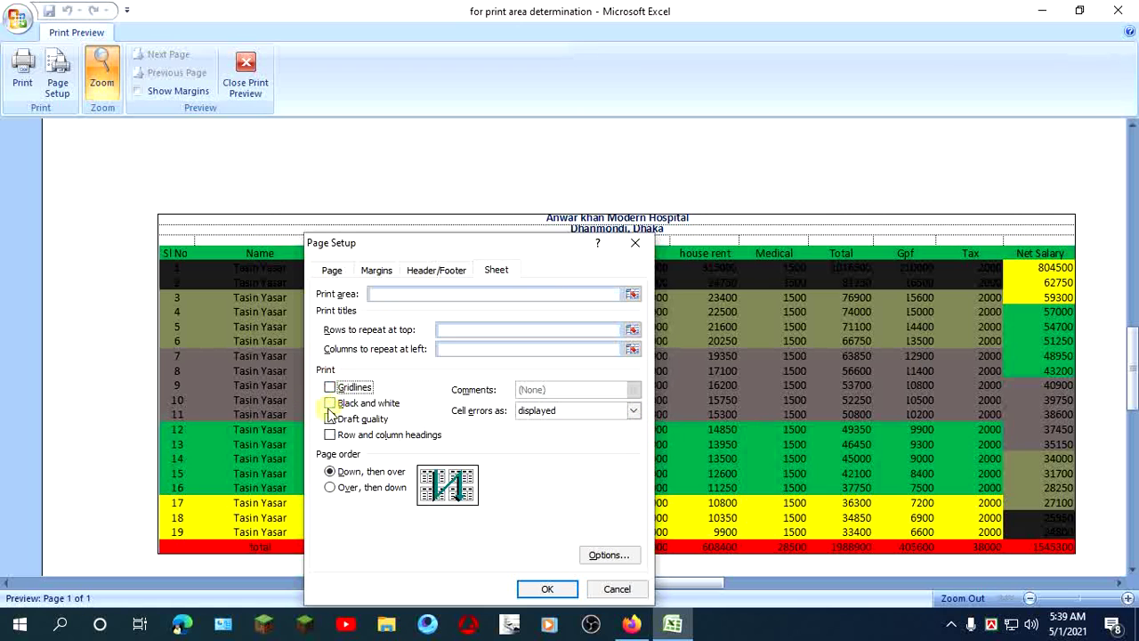
click(330, 405)
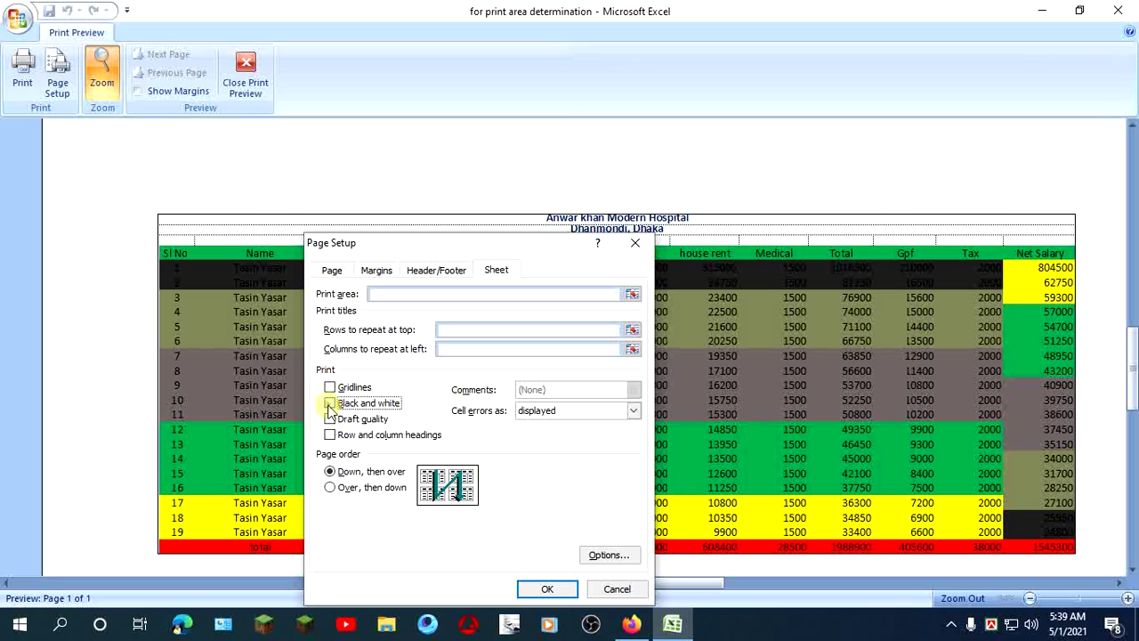
click(548, 589)
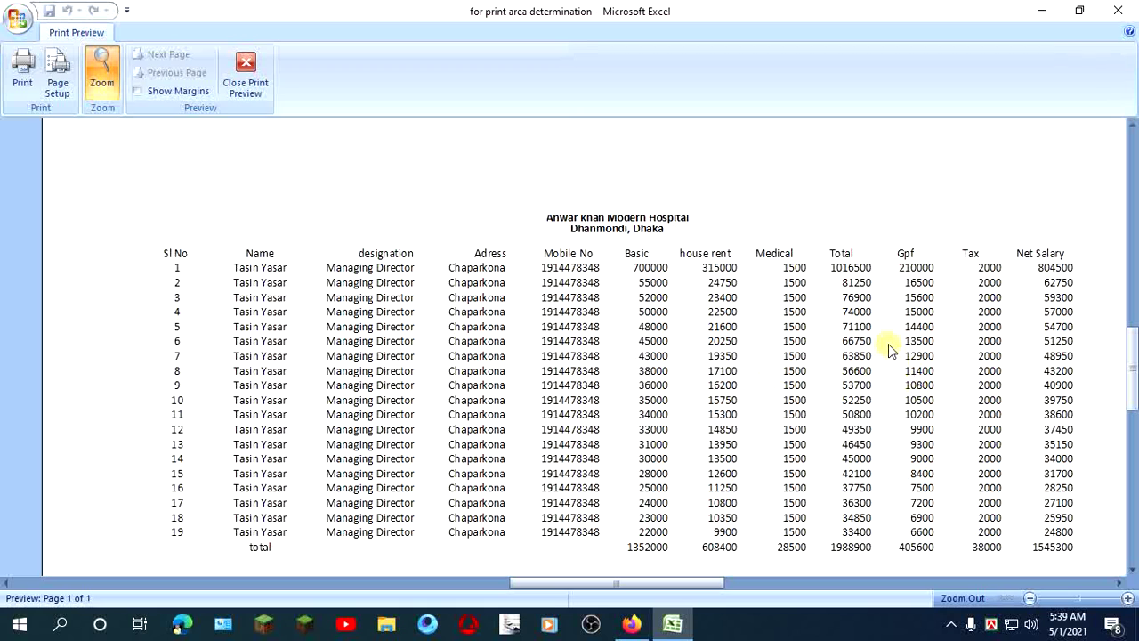
scroll(877, 338, down, 2)
scroll(878, 337, up, 3)
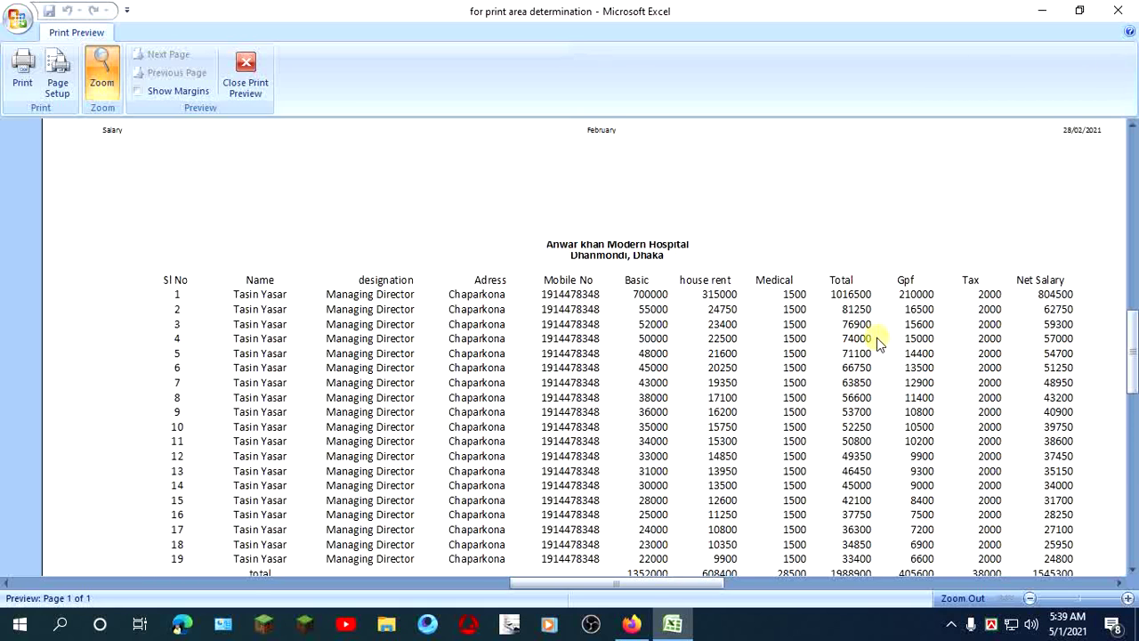
scroll(877, 337, up, 3)
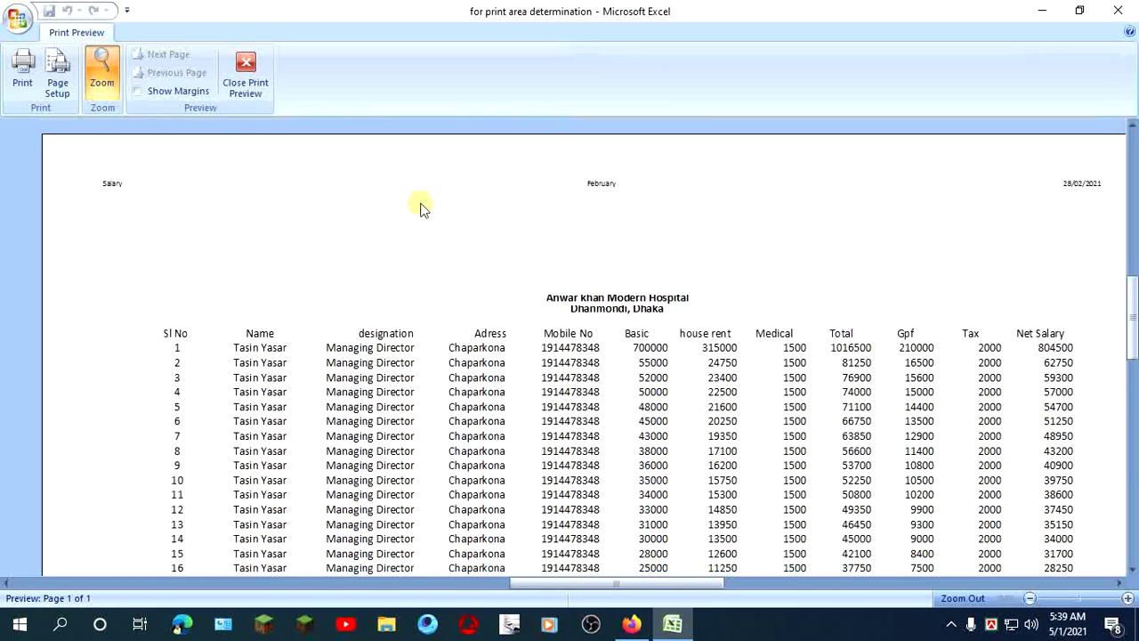
scroll(648, 283, down, 3)
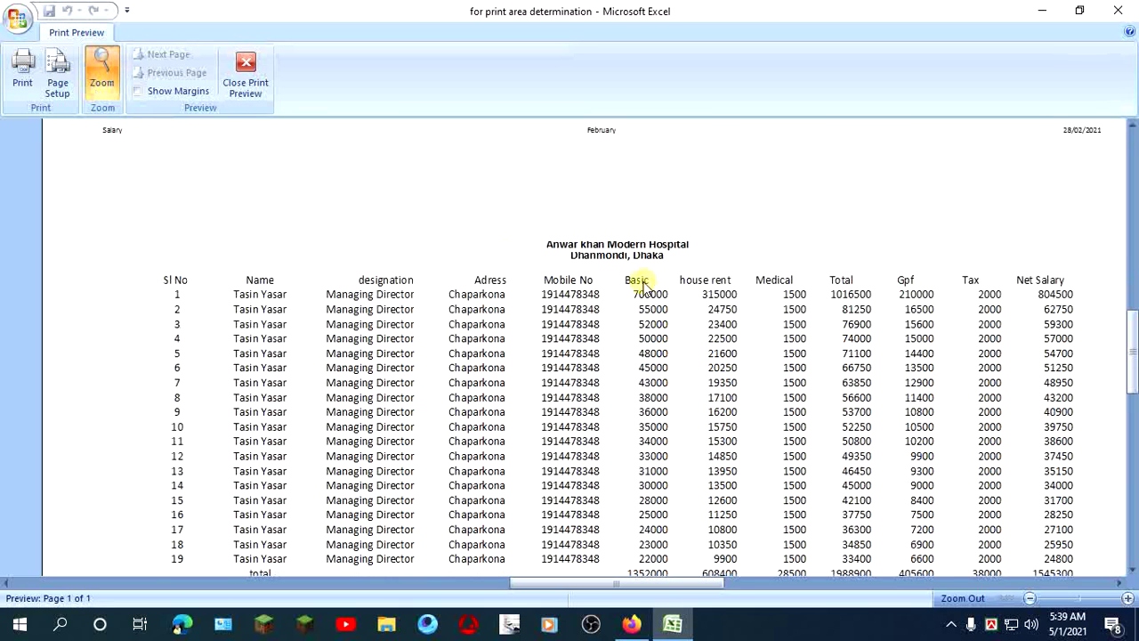
- Replace Black and white printing with Draft quality and review the preview
click(55, 82)
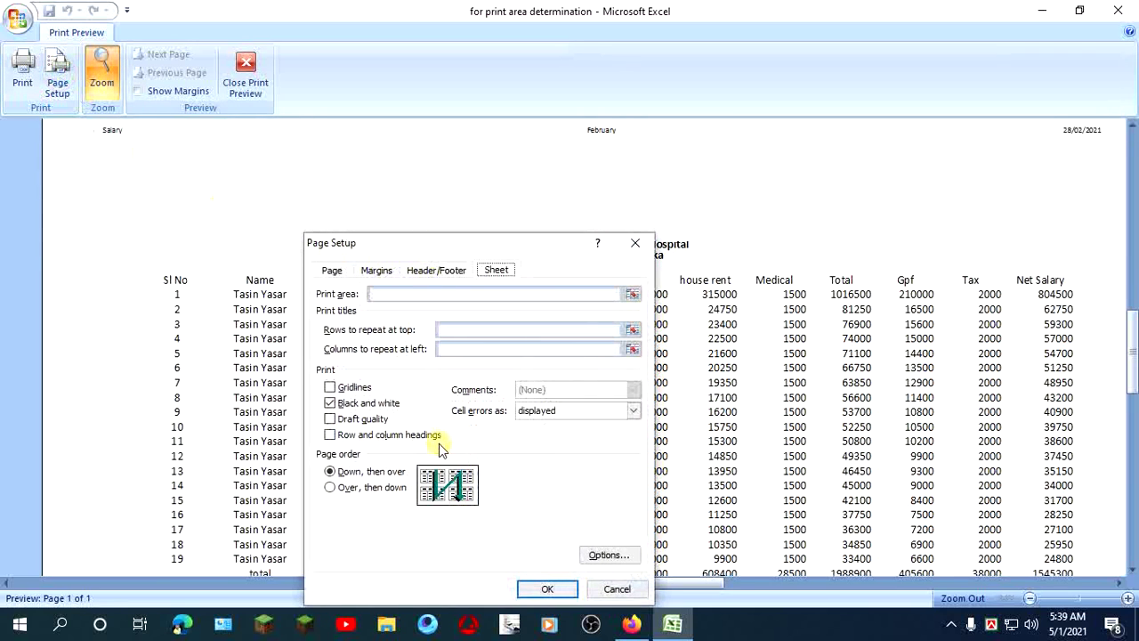
click(331, 405)
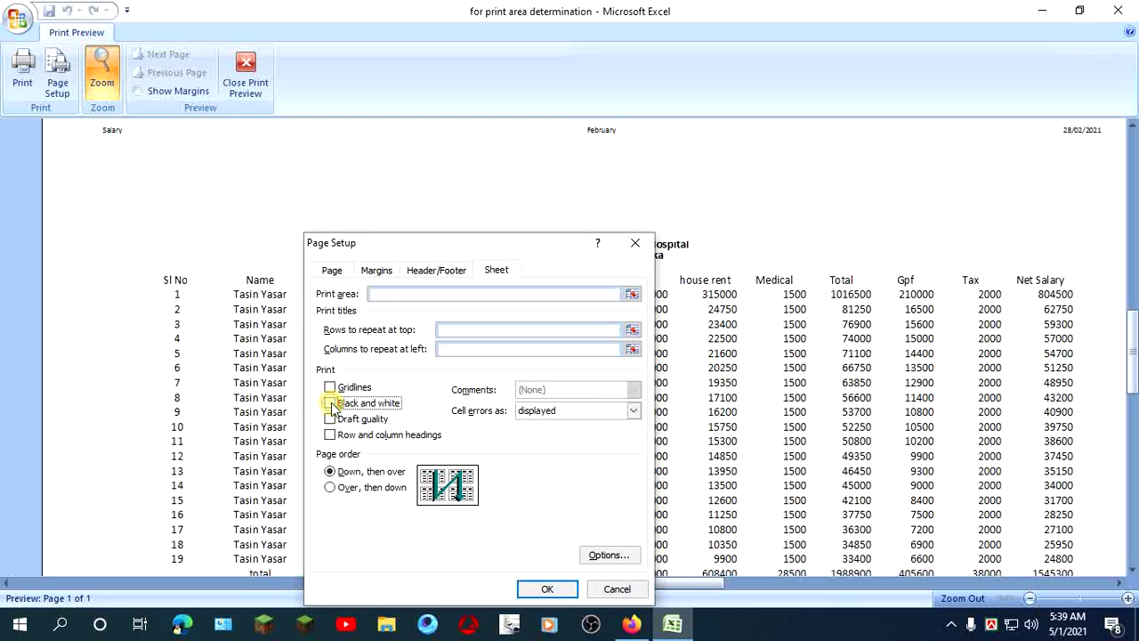
click(331, 419)
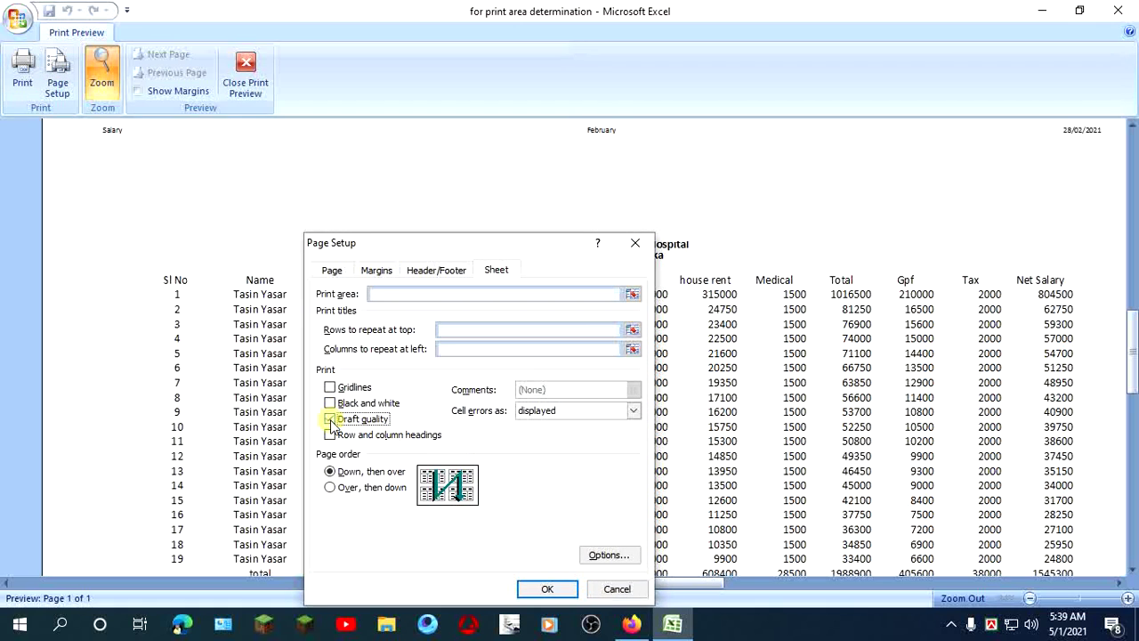
click(549, 590)
scroll(578, 465, down, 2)
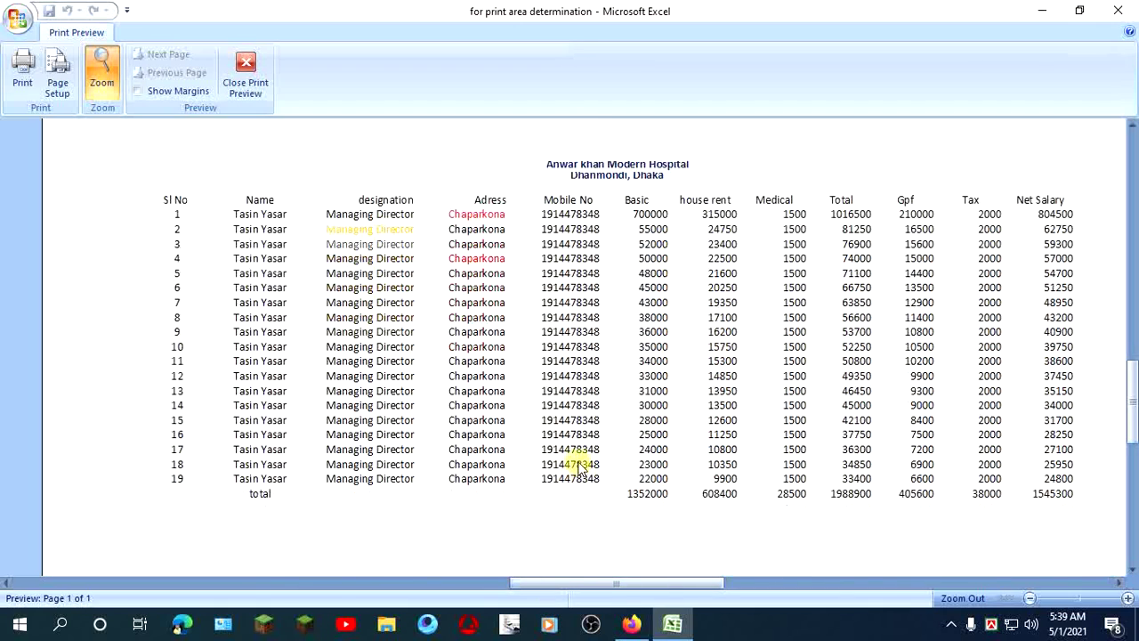
scroll(579, 464, up, 3)
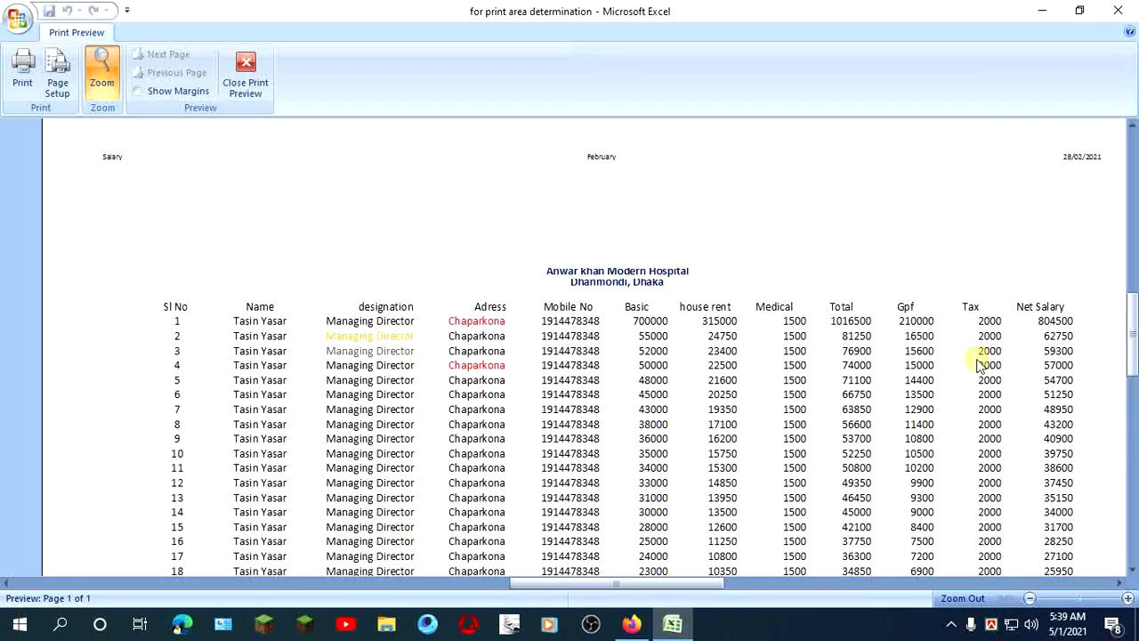
scroll(930, 516, down, 3)
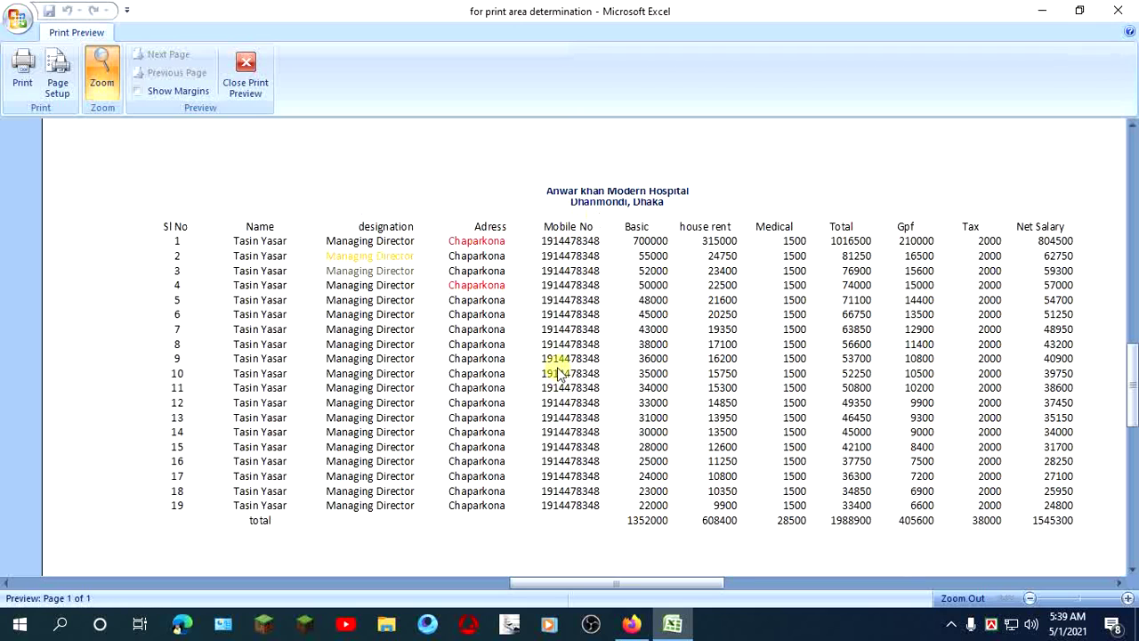
- In Page Setup's Sheet tab, clear Draft quality and turn on Row and column headings
click(60, 82)
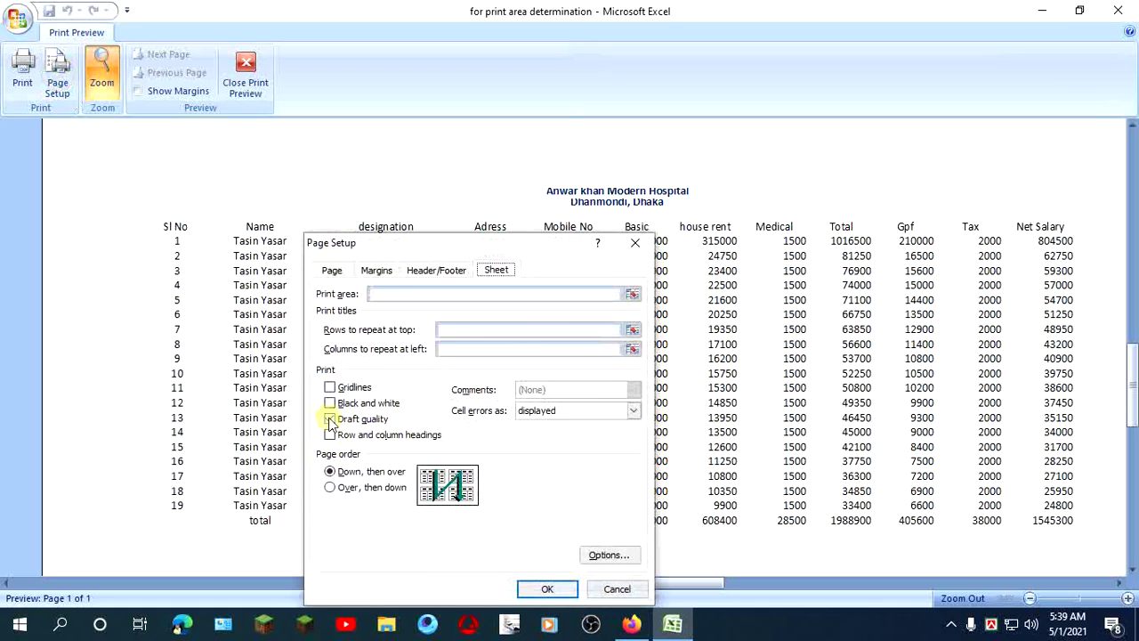
click(330, 420)
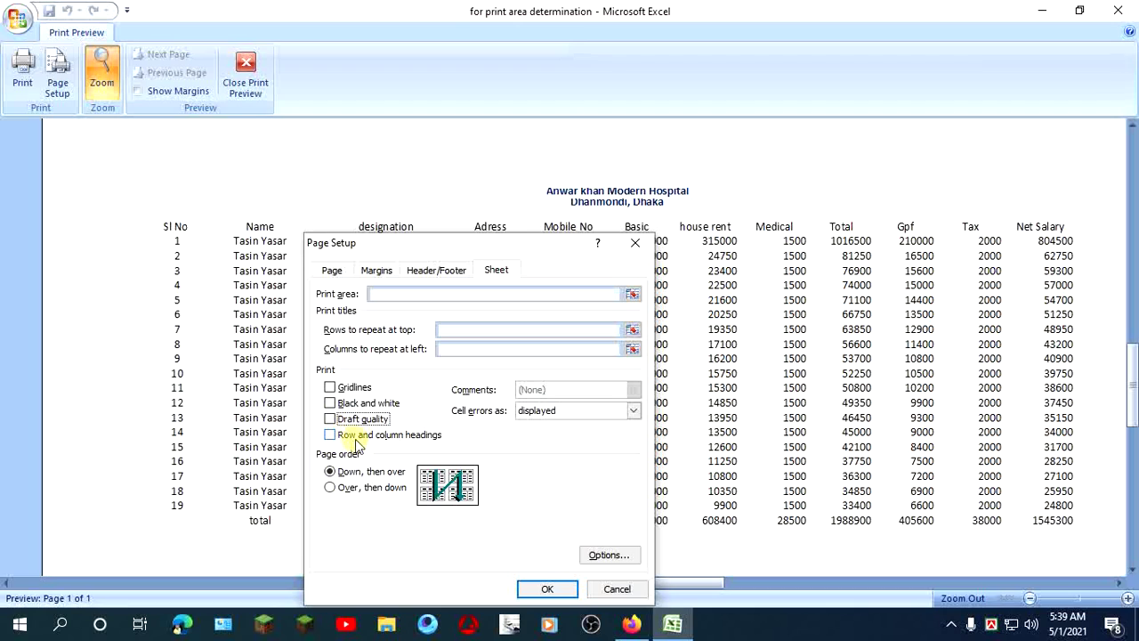
click(330, 435)
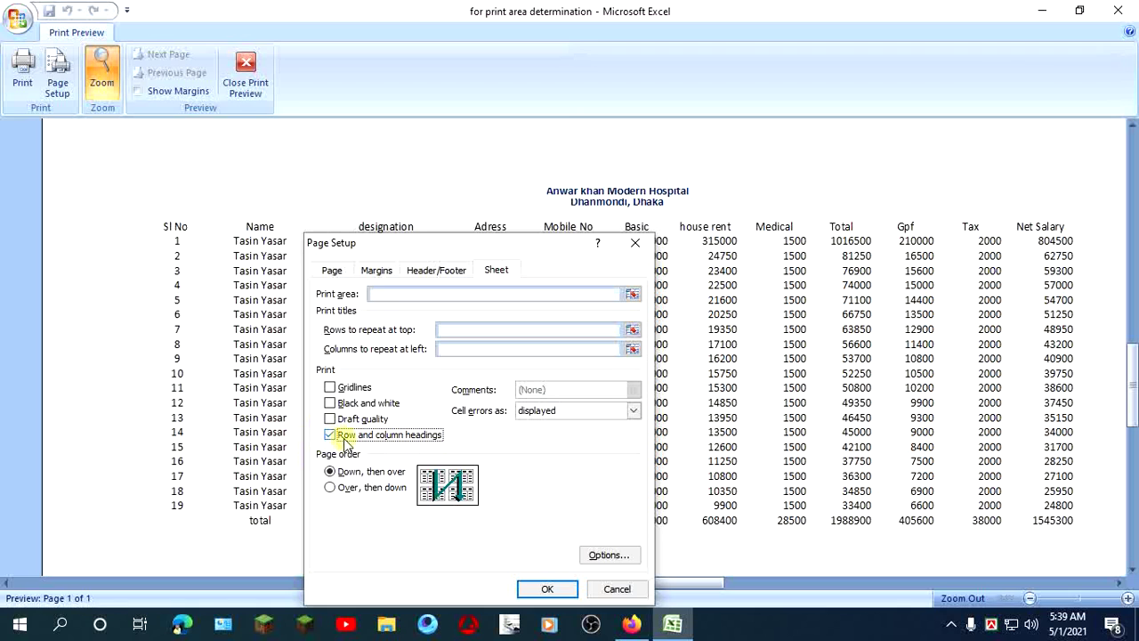
click(546, 589)
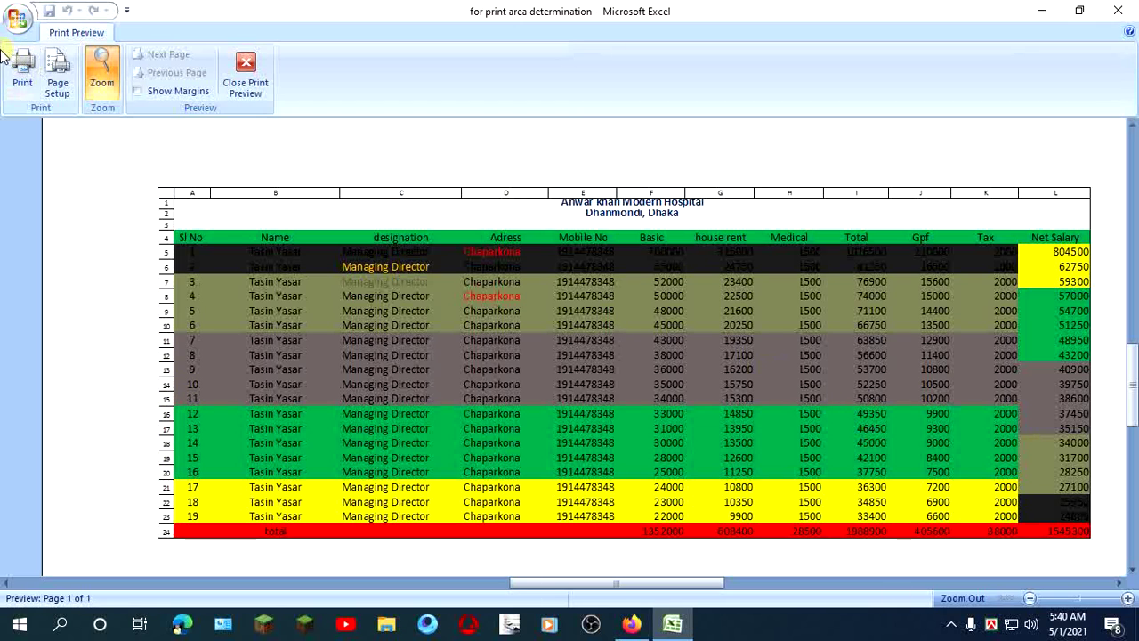
- Turn off Row and column headings in Page Setup and check the preview without them
click(59, 80)
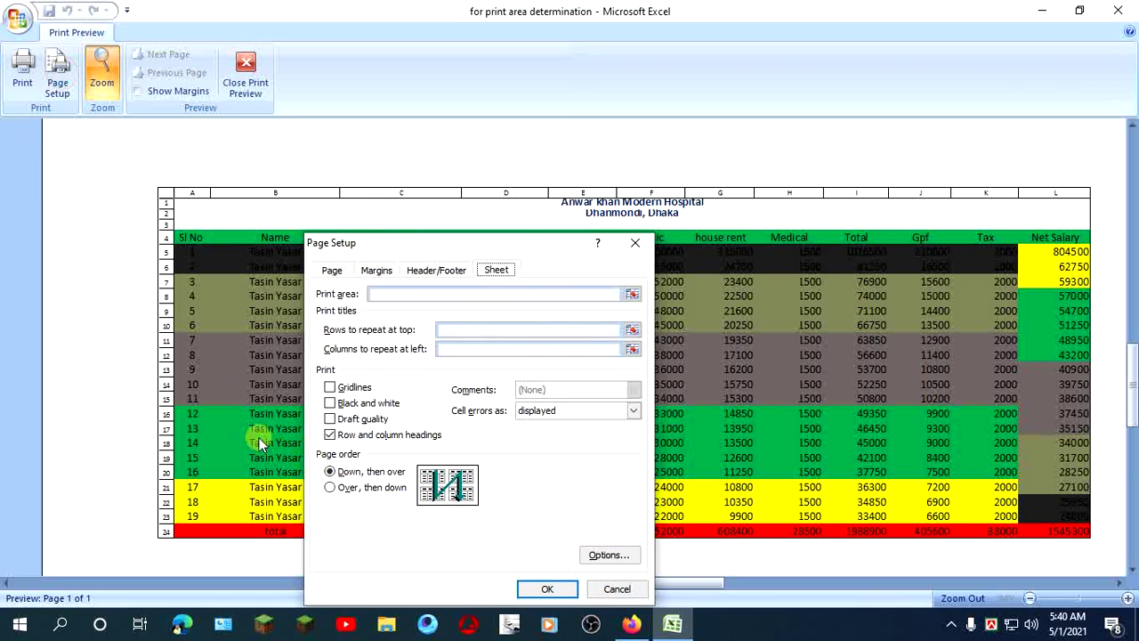
click(330, 435)
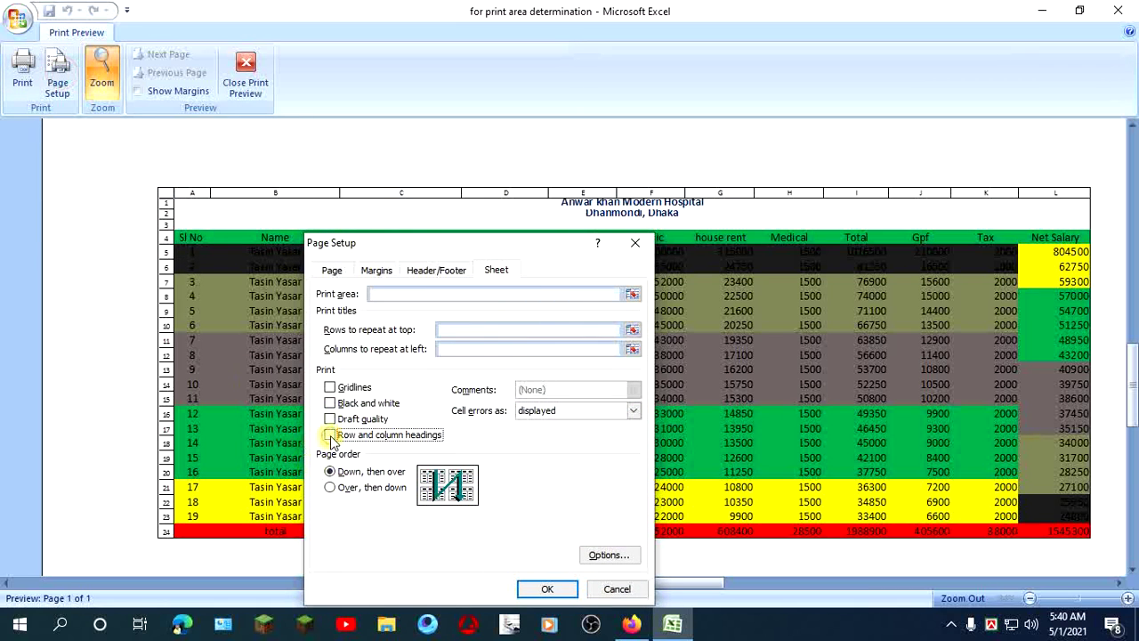
click(550, 590)
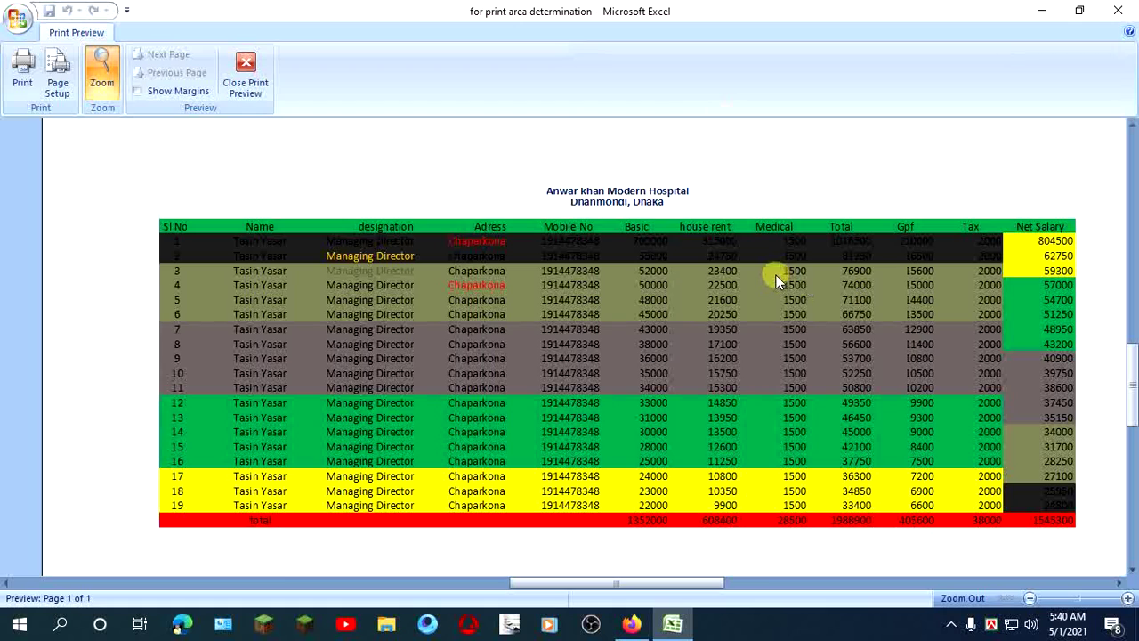
scroll(776, 275, up, 1)
scroll(742, 304, up, 2)
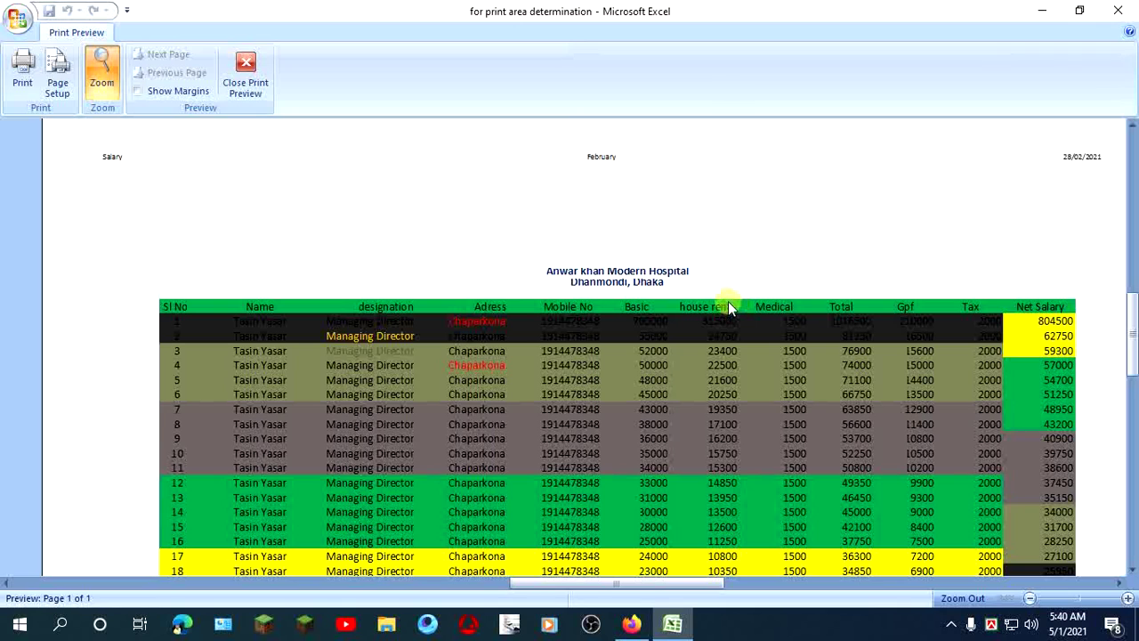
scroll(710, 402, down, 2)
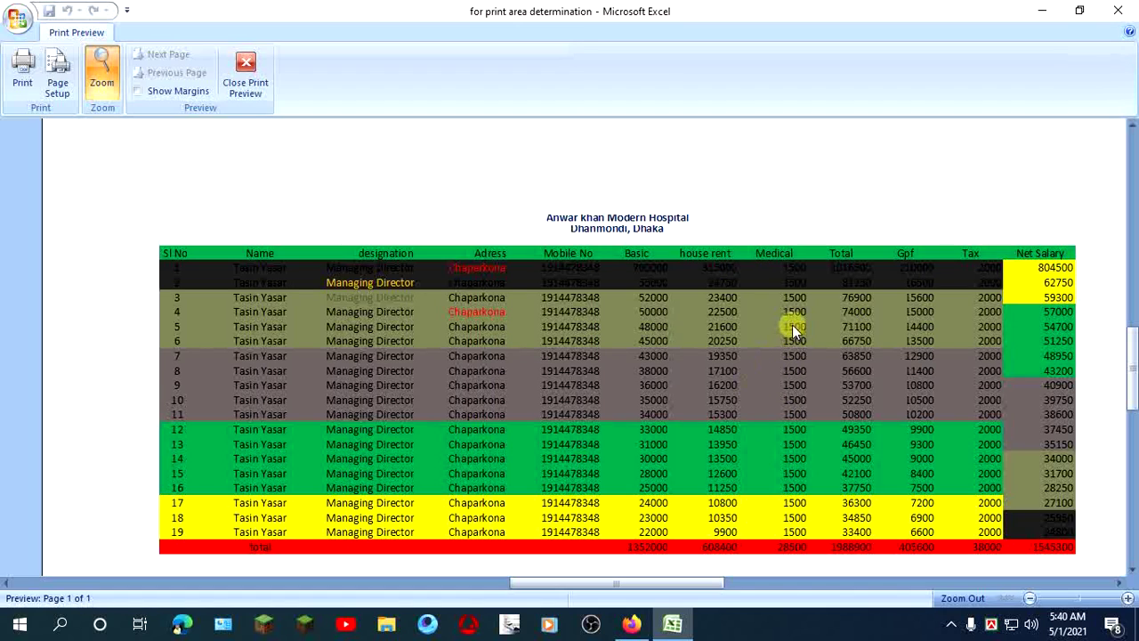
- On the Page tab, raise Adjust to scaling from 65% to 100% normal size
click(58, 81)
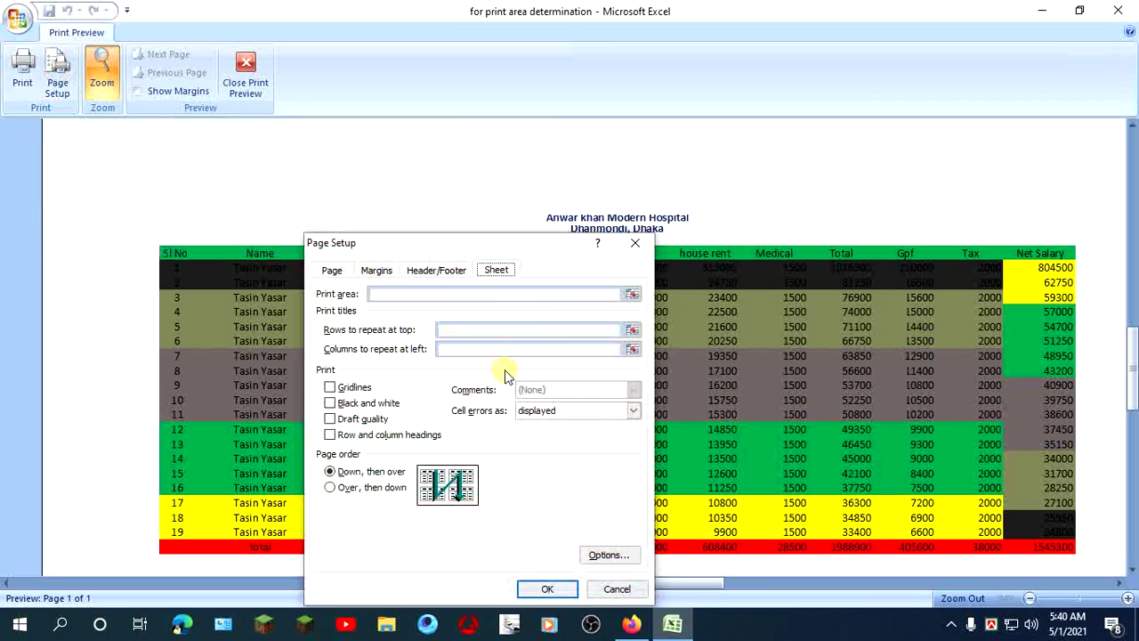
click(334, 272)
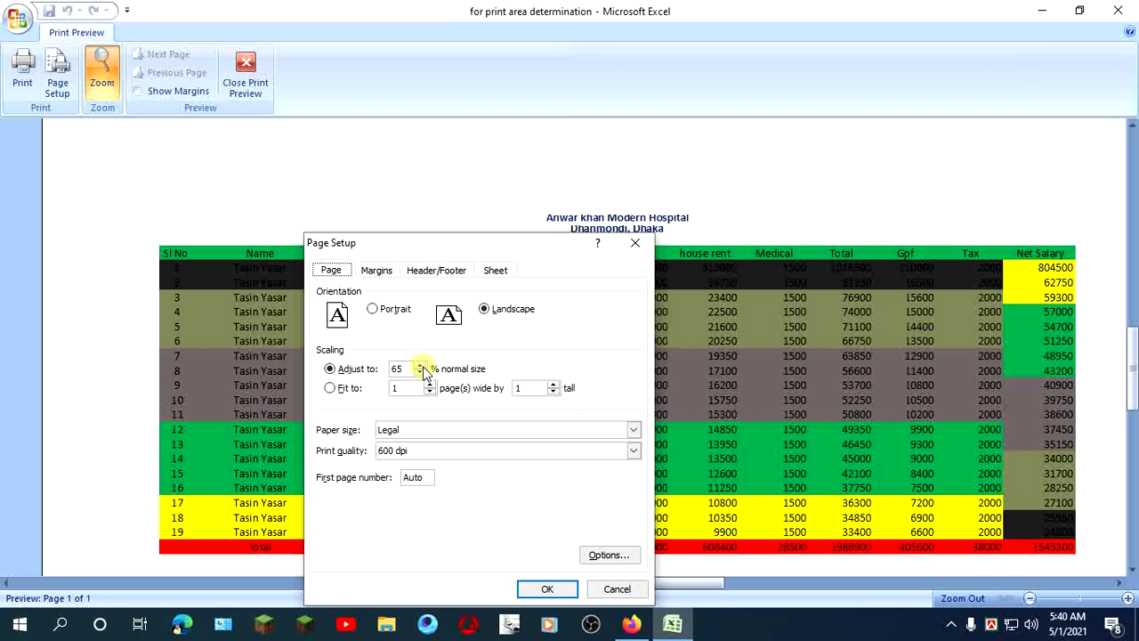
click(420, 364)
click(420, 365)
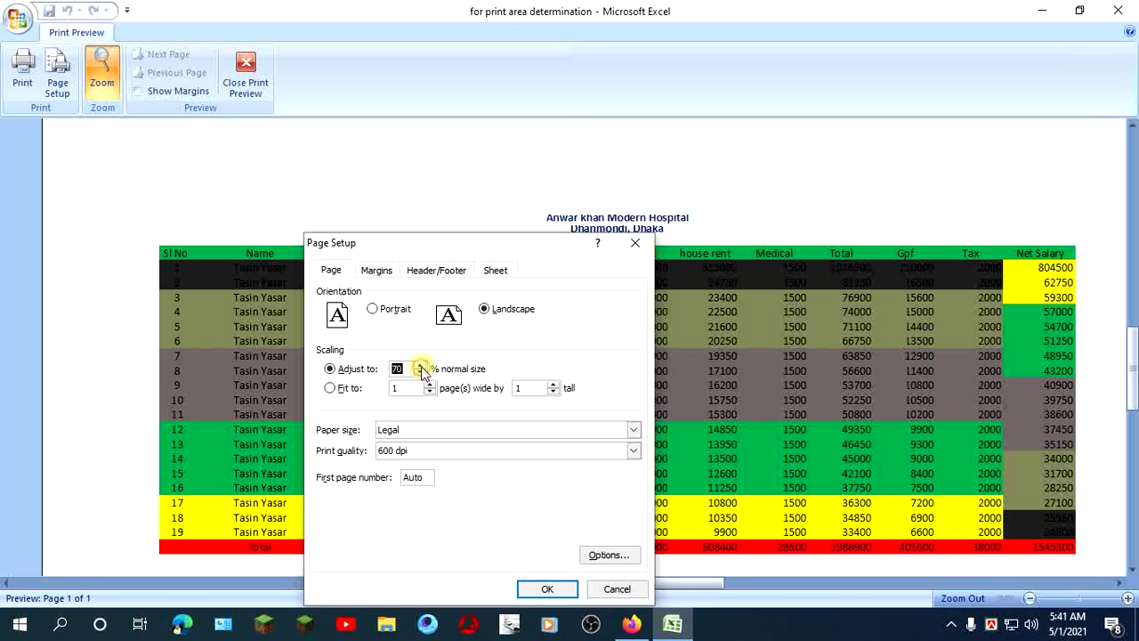
click(420, 365)
click(420, 365)
click(420, 365)
click(420, 365)
click(420, 365)
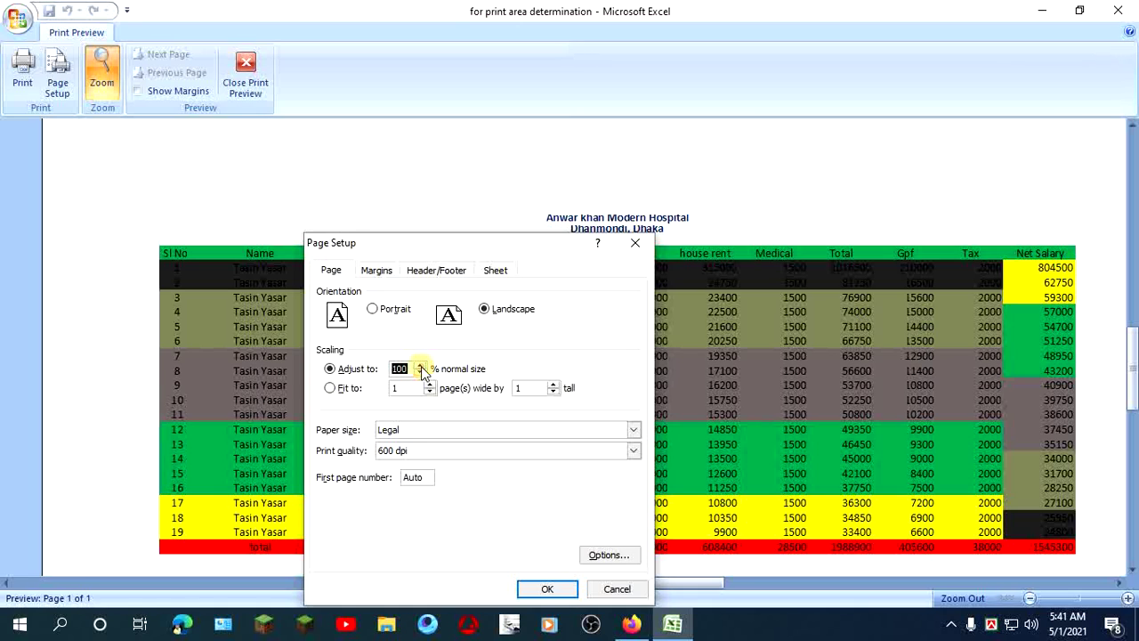
click(547, 590)
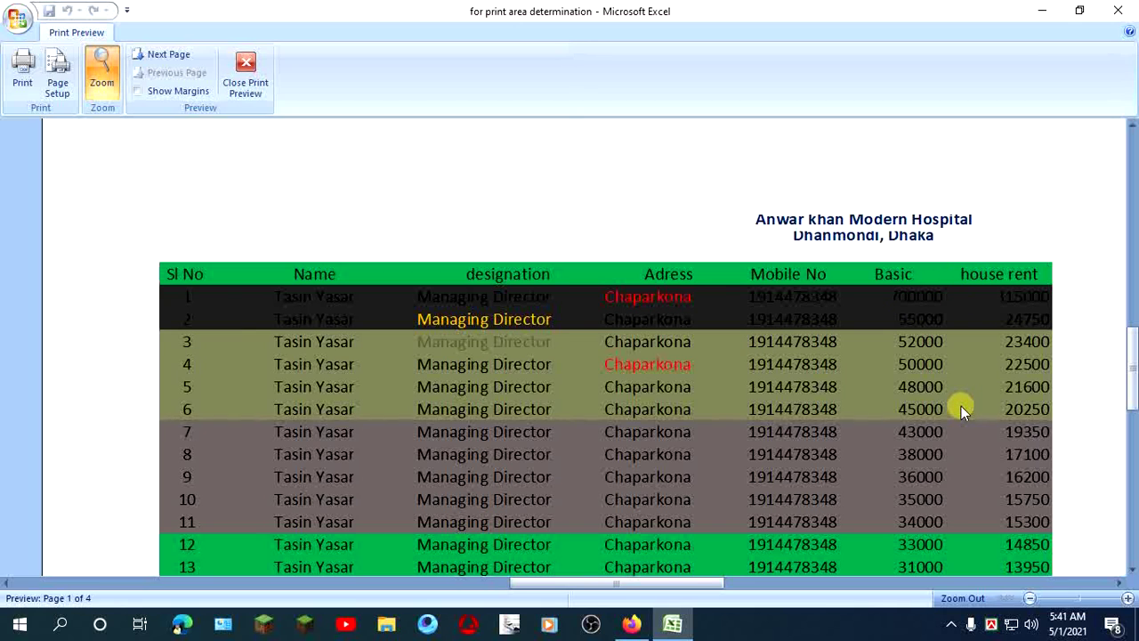
- Raise the Adjust to scaling two steps above 100% so page 1 ends at the Basic column
click(57, 78)
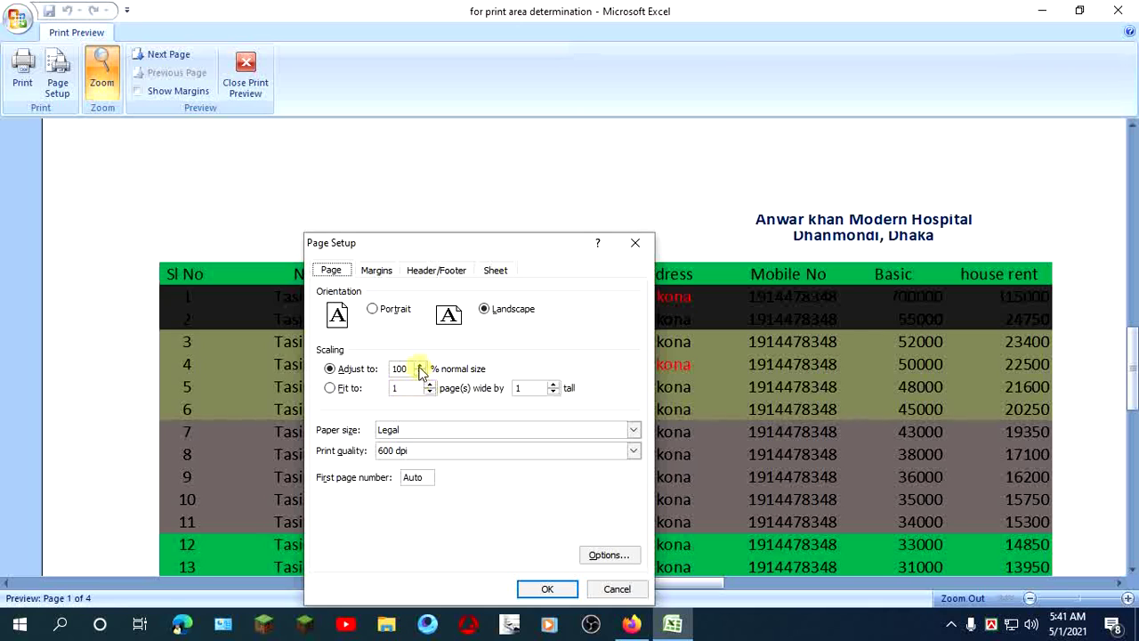
click(420, 366)
click(420, 366)
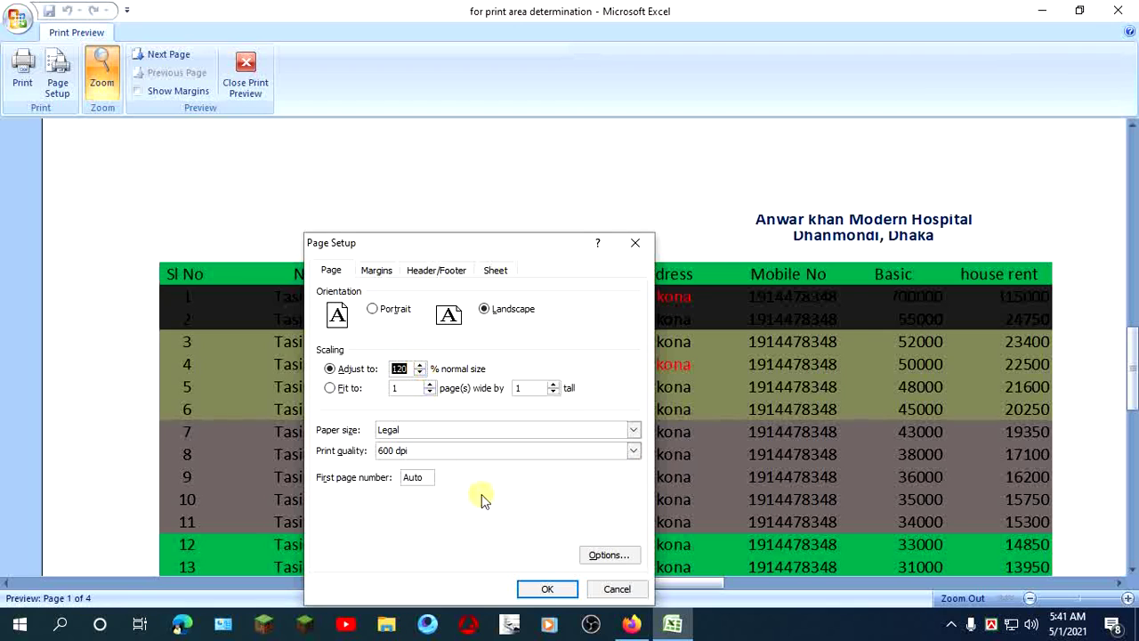
click(547, 590)
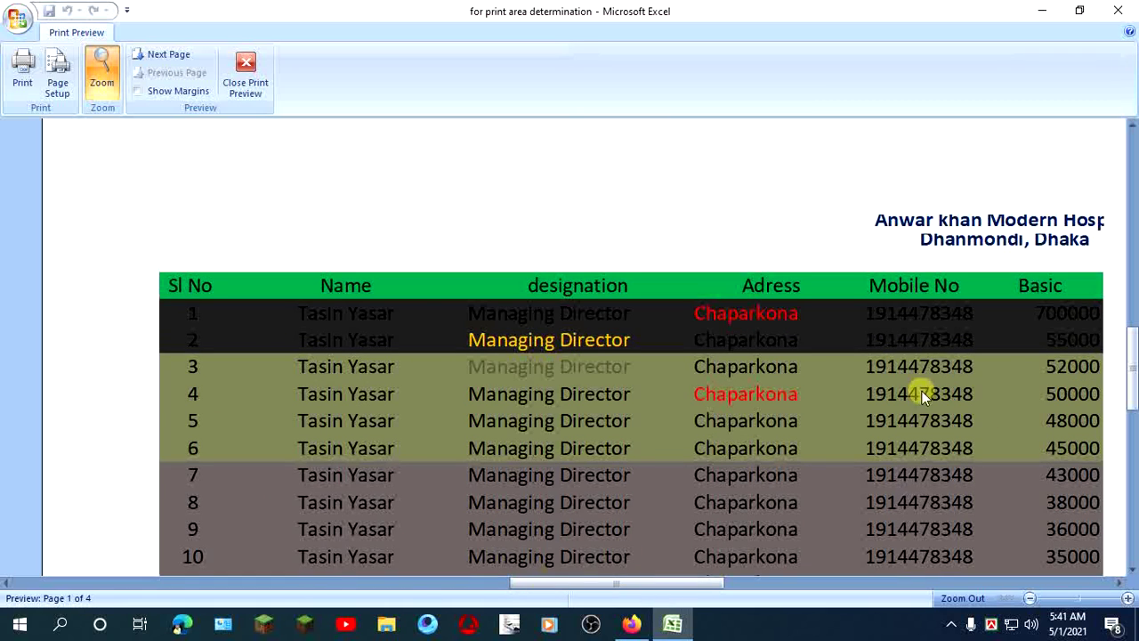
scroll(787, 491, up, 1)
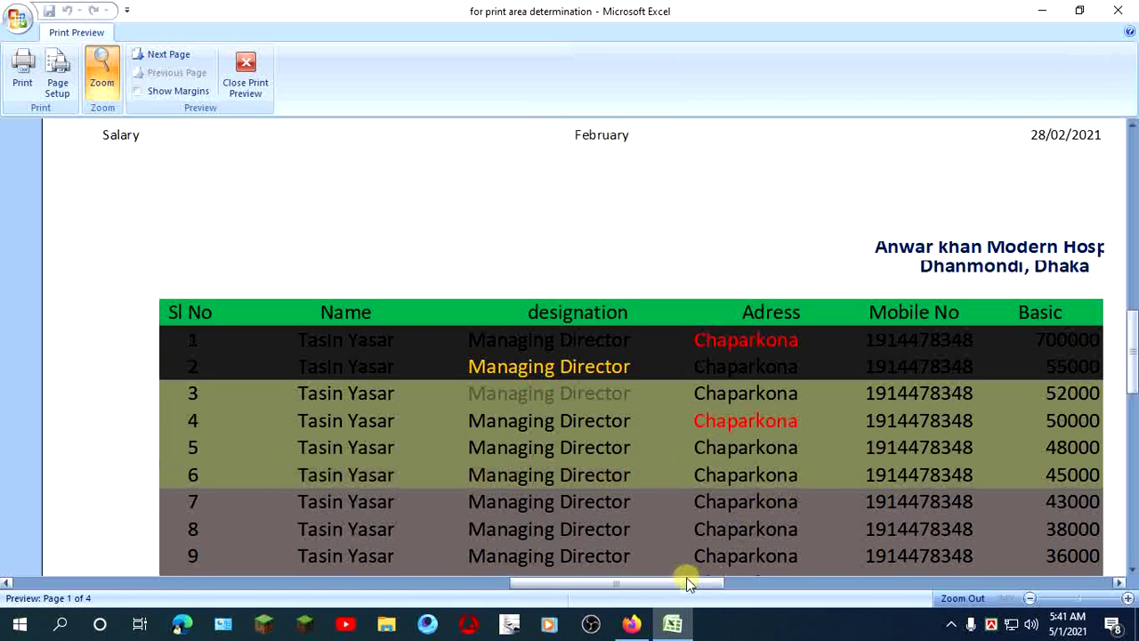
mouse_move(700, 583)
mouse_down()
mouse_move(806, 574)
mouse_move(976, 588)
mouse_up()
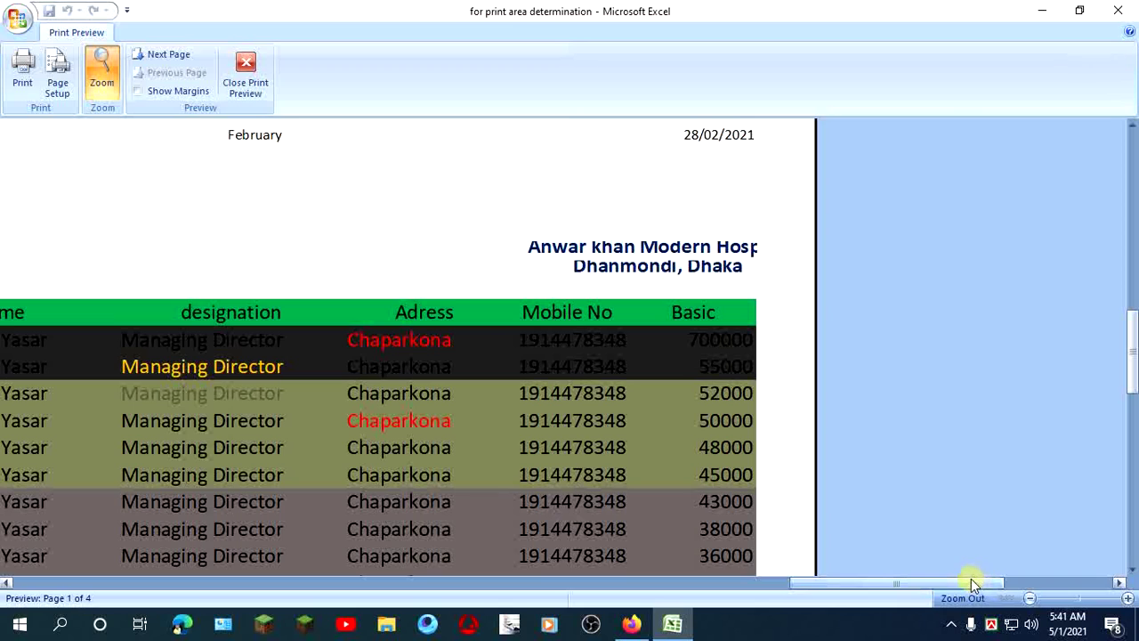
drag(946, 589, 103, 502)
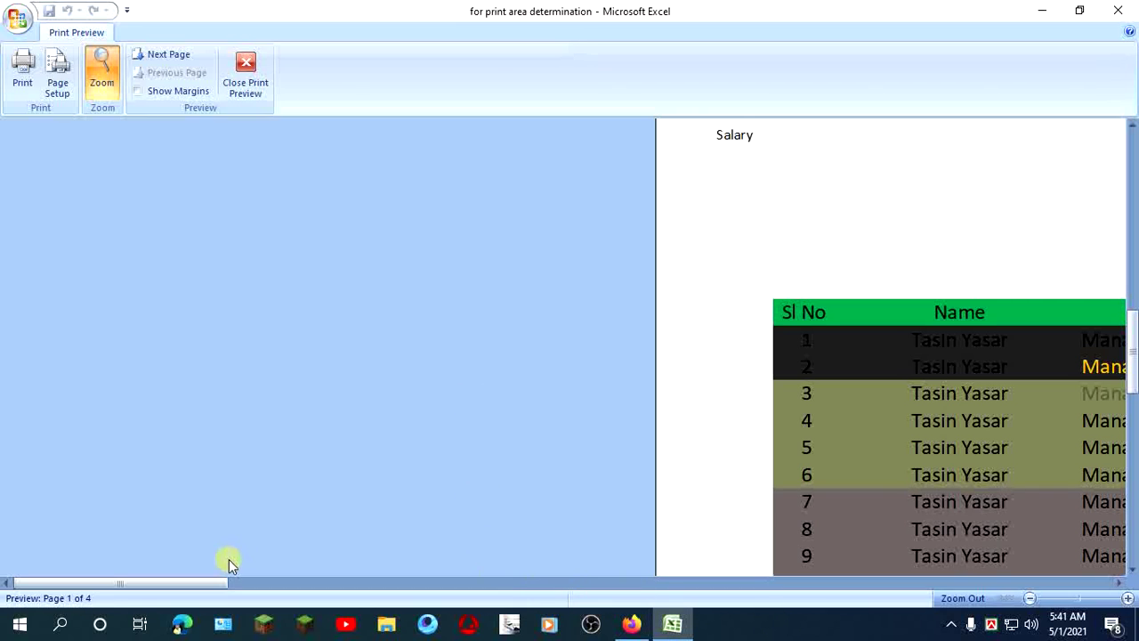
mouse_move(202, 579)
mouse_down()
mouse_move(649, 617)
mouse_move(1004, 623)
mouse_up()
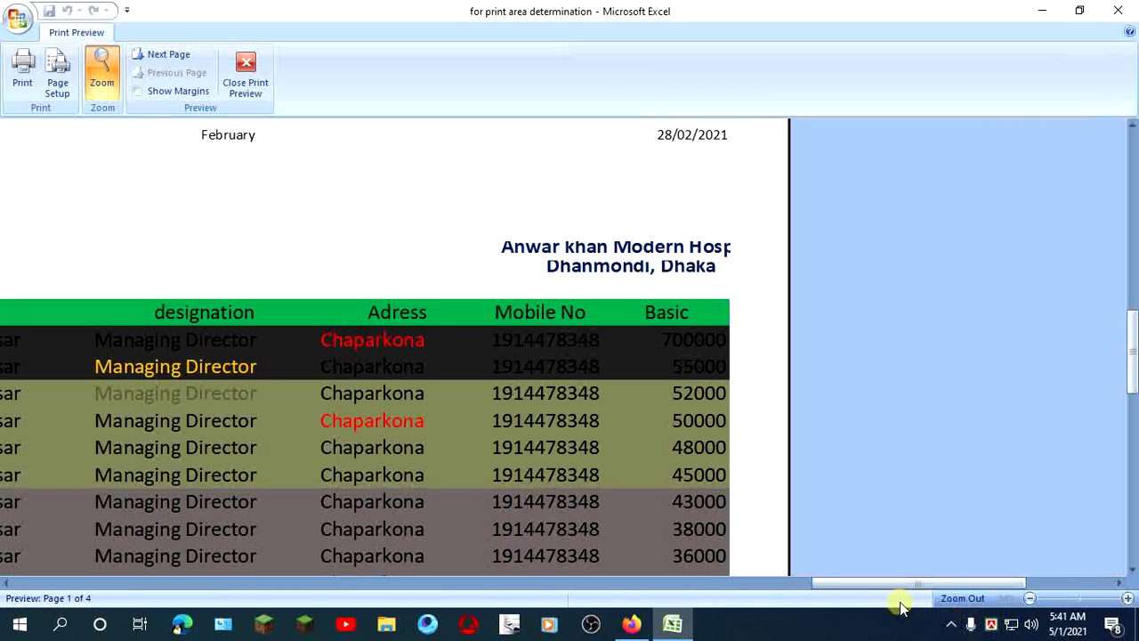
scroll(462, 375, down, 5)
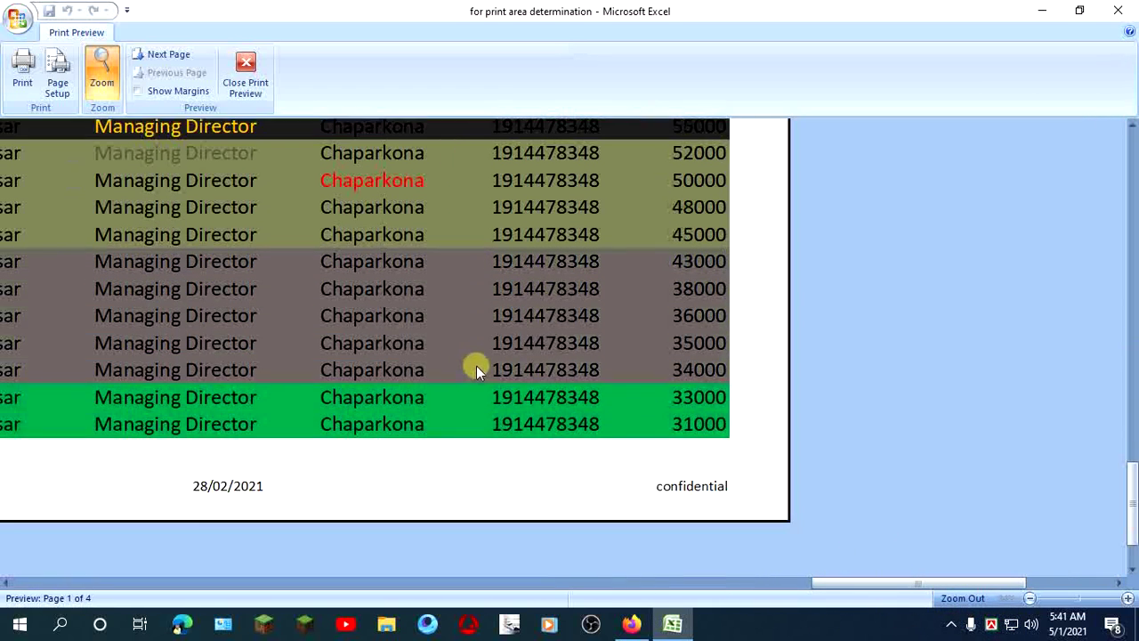
scroll(477, 364, down, 3)
scroll(478, 362, up, 3)
scroll(480, 360, up, 5)
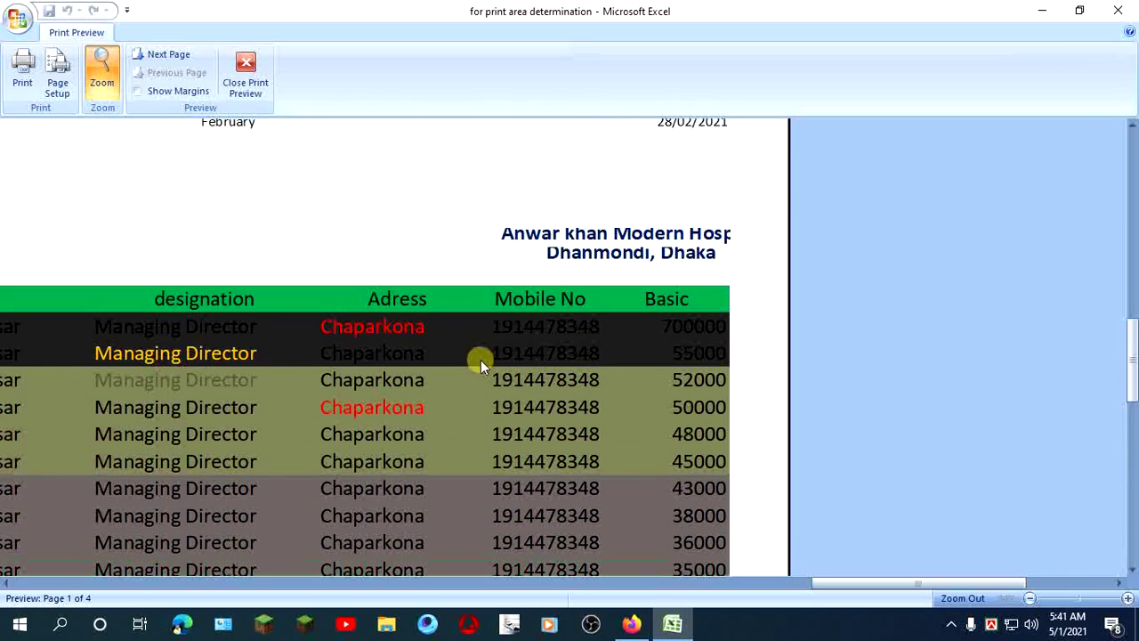
scroll(481, 360, up, 3)
scroll(480, 360, up, 2)
scroll(480, 360, up, 1)
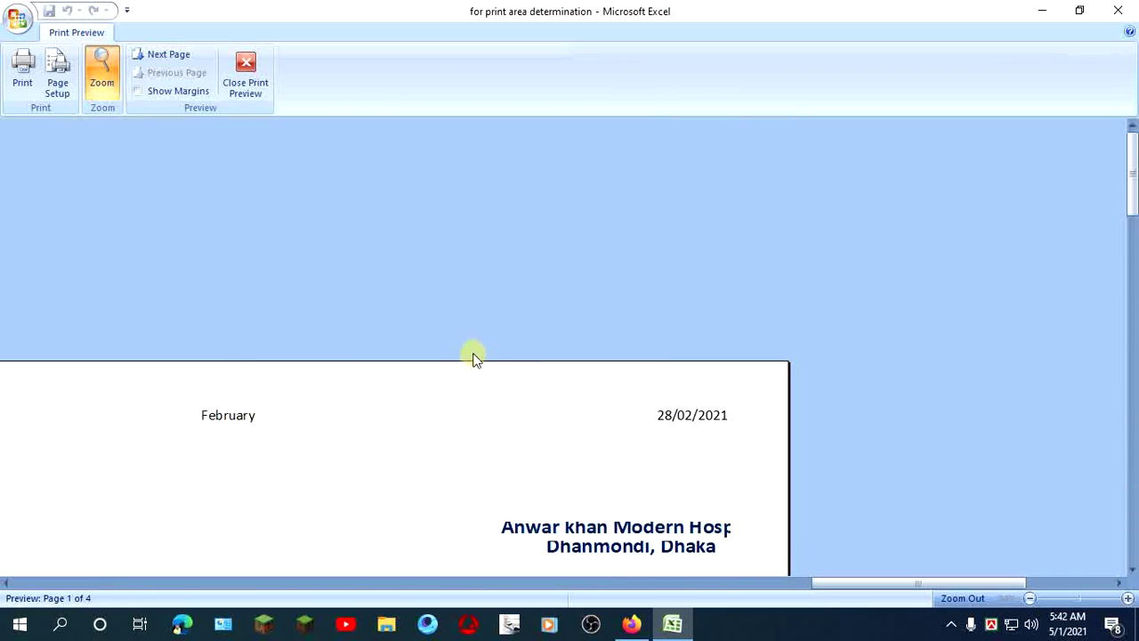
scroll(521, 391, down, 2)
scroll(521, 396, down, 2)
scroll(501, 406, down, 1)
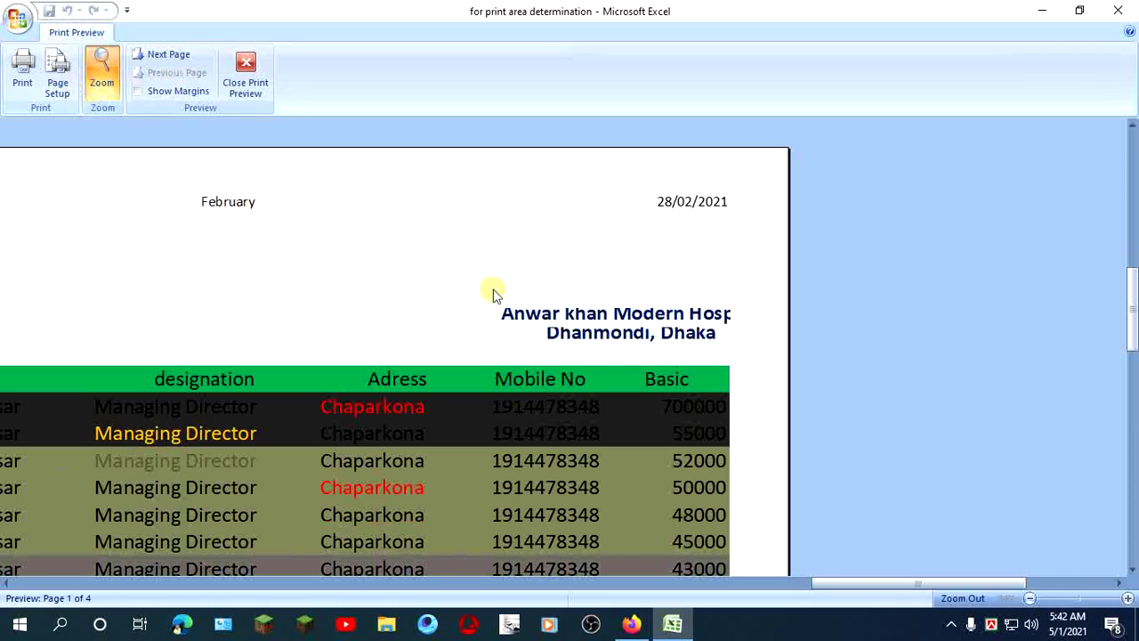
scroll(619, 347, down, 1)
scroll(619, 347, down, 1)
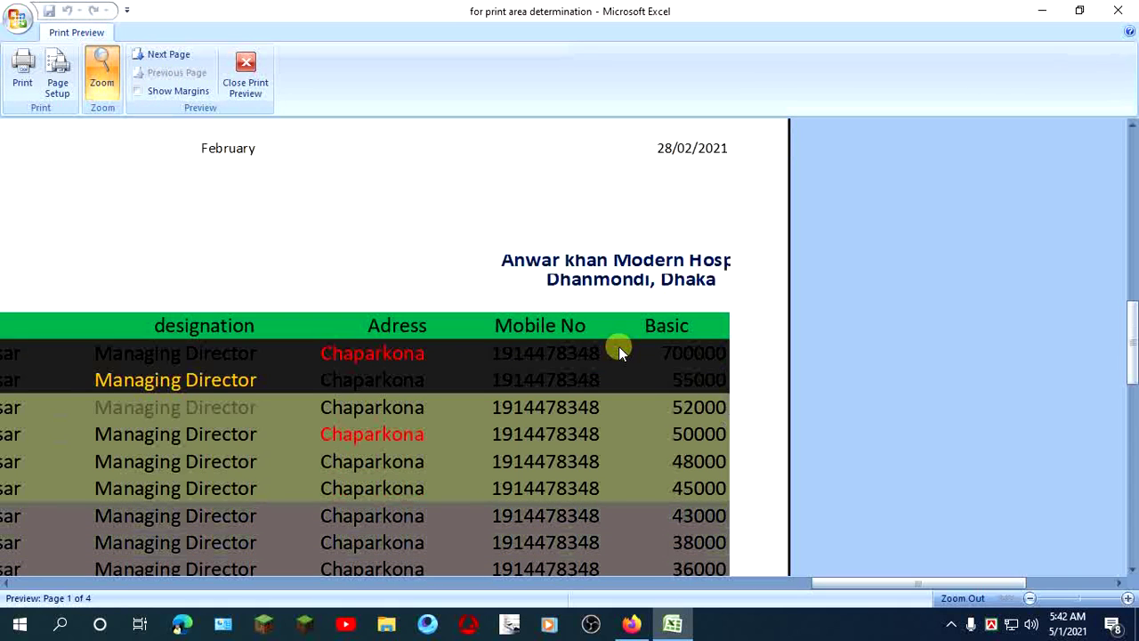
scroll(619, 347, up, 3)
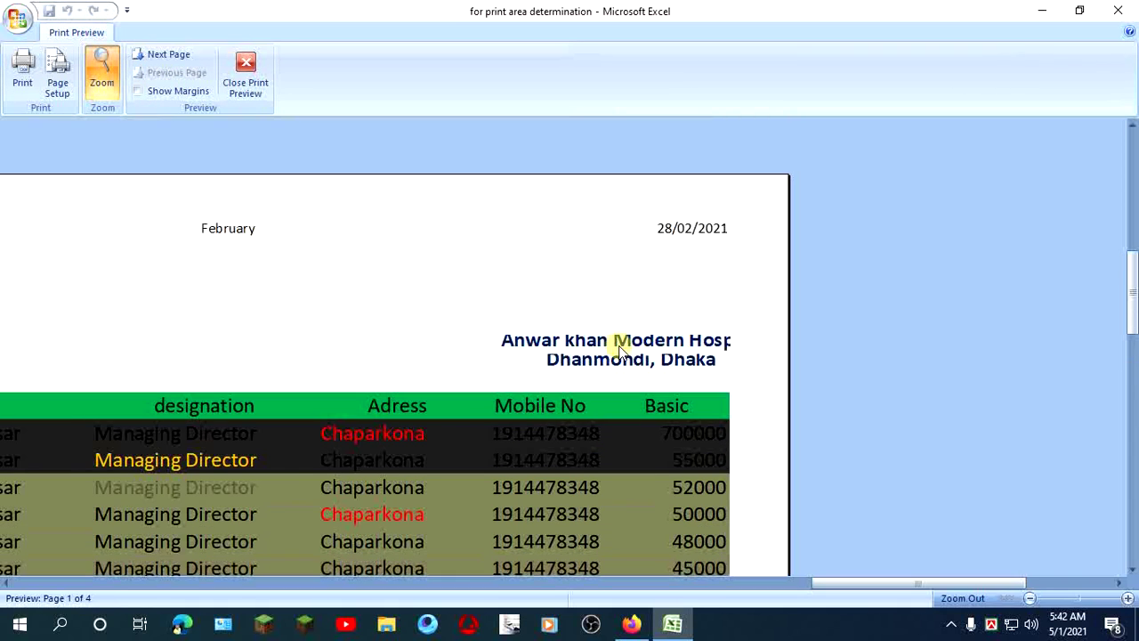
- Lower the Adjust to scaling from 115% to 65% normal size
click(54, 80)
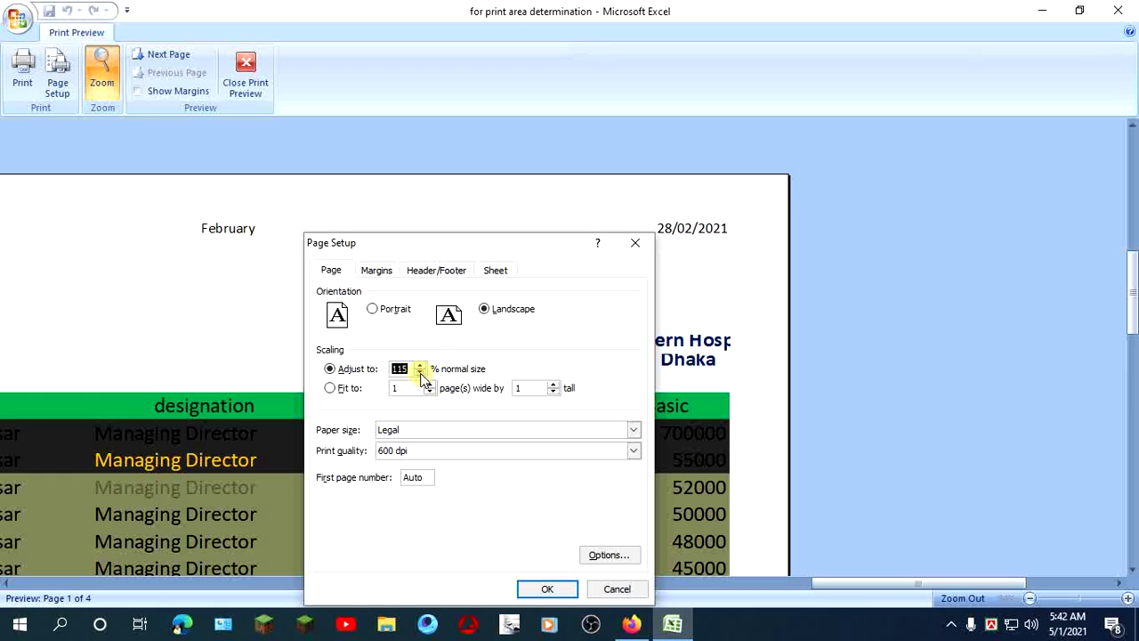
click(422, 374)
click(422, 373)
click(422, 374)
click(422, 374)
click(422, 374)
click(422, 374)
click(422, 374)
click(422, 373)
click(422, 373)
click(422, 373)
click(549, 590)
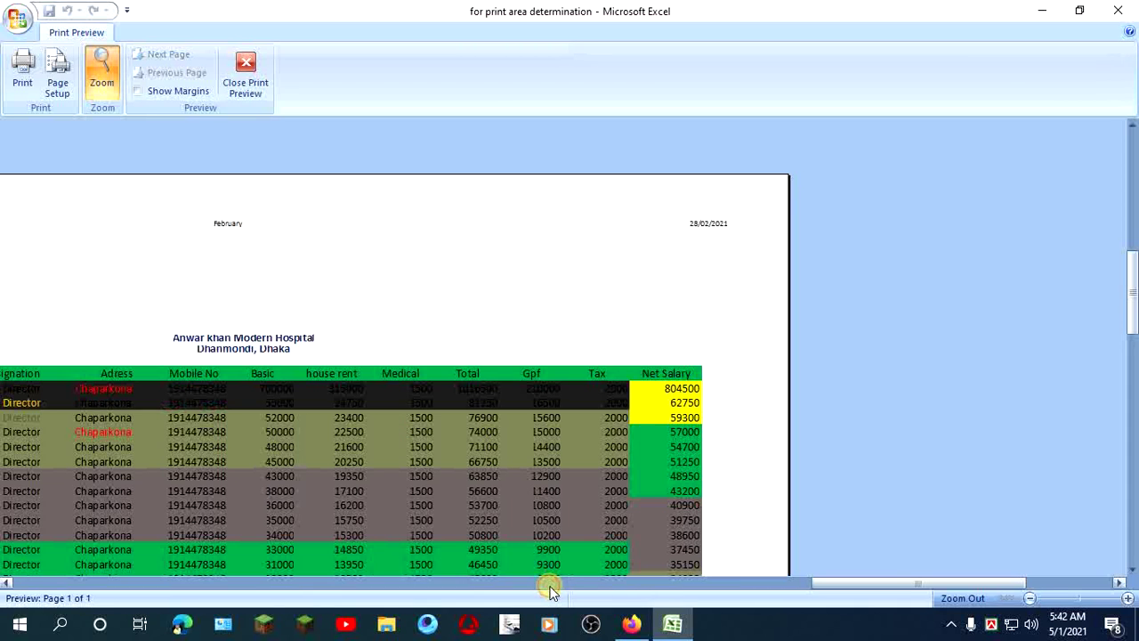
scroll(605, 436, down, 1)
scroll(612, 422, down, 2)
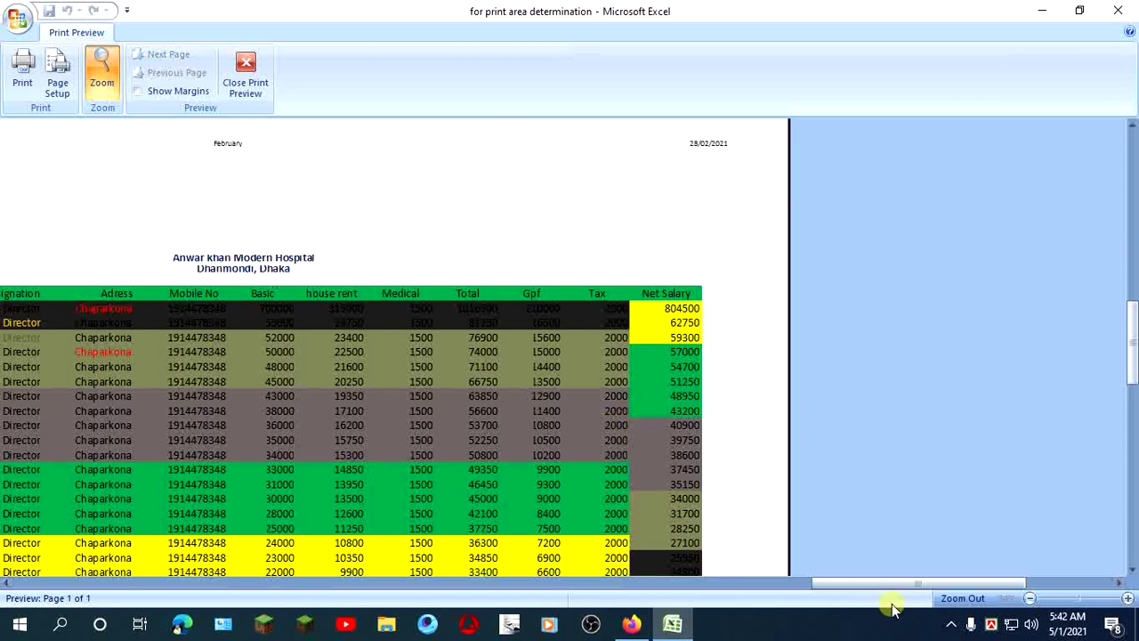
drag(762, 589, 569, 589)
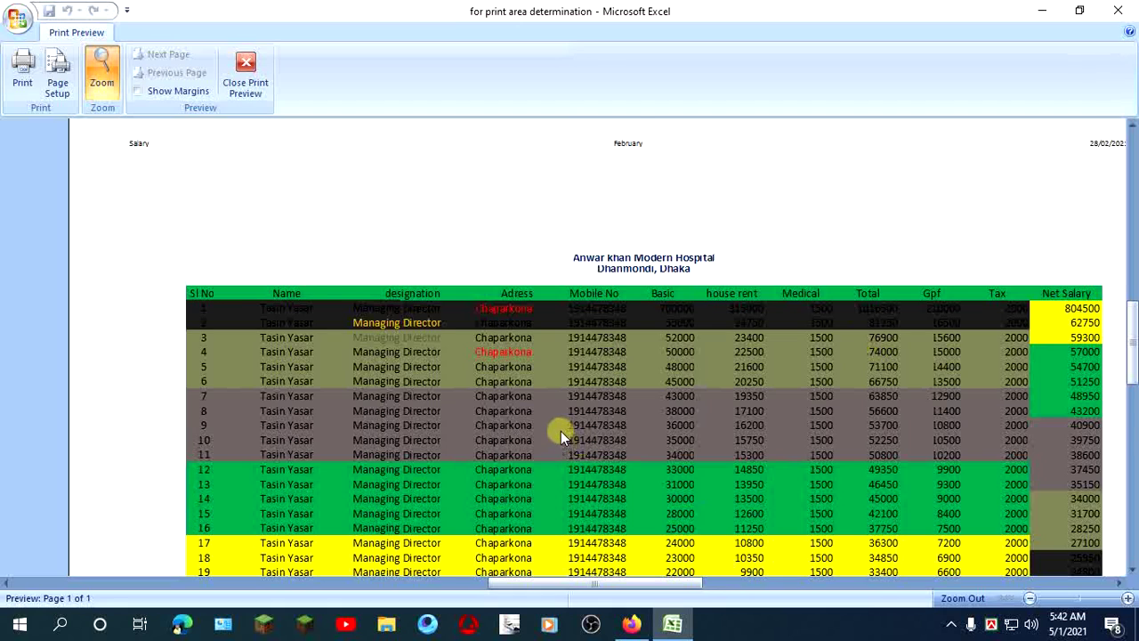
scroll(561, 431, down, 3)
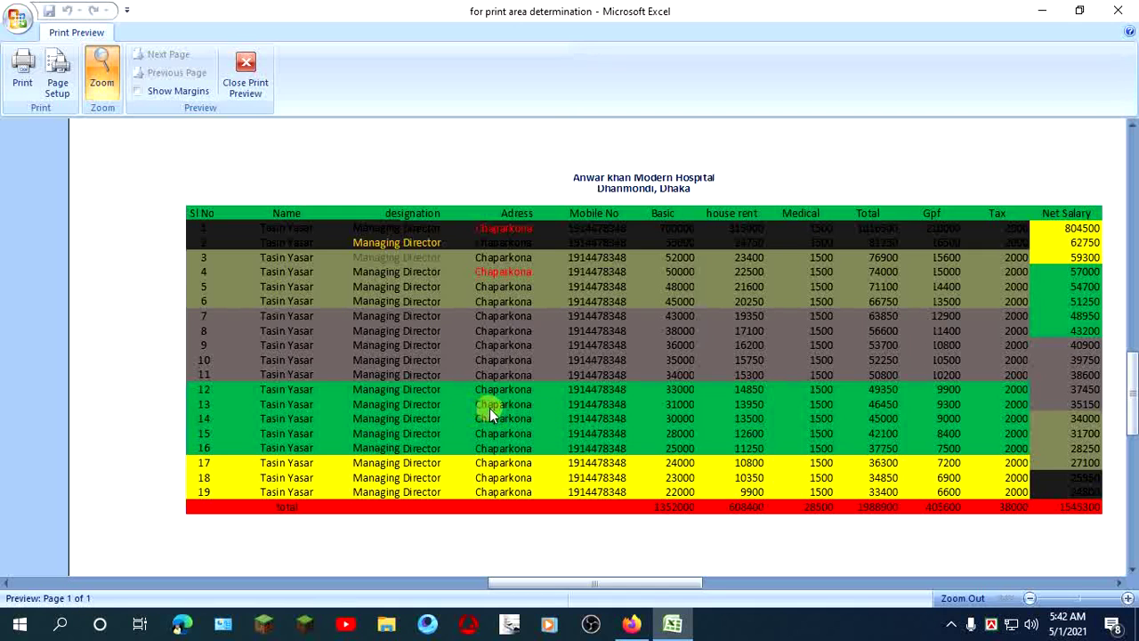
scroll(491, 408, up, 2)
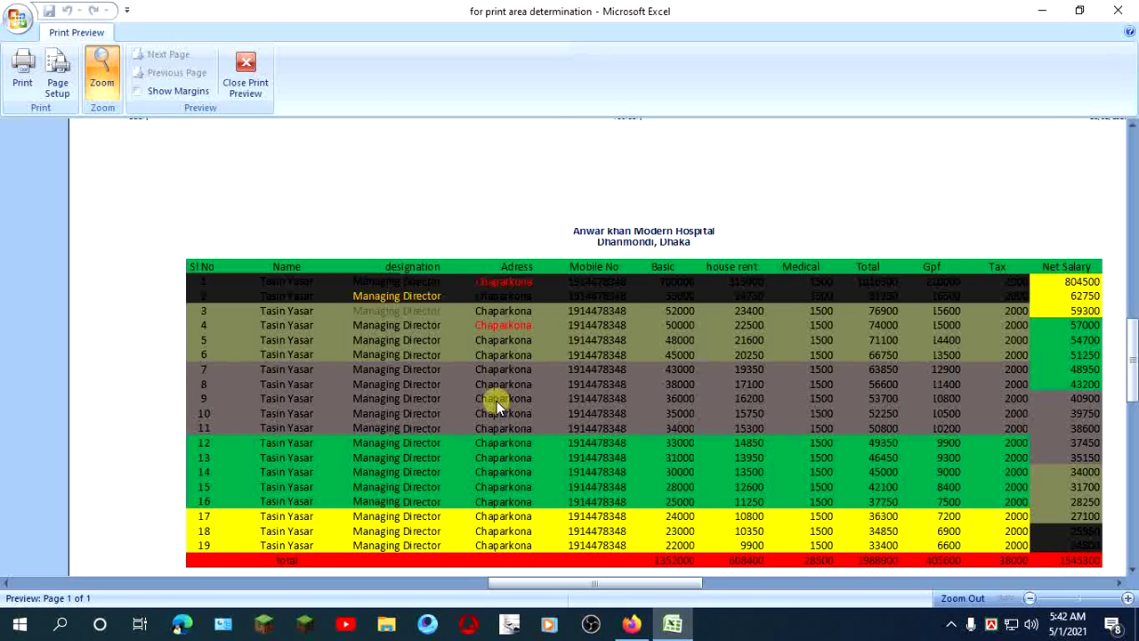
scroll(496, 400, up, 1)
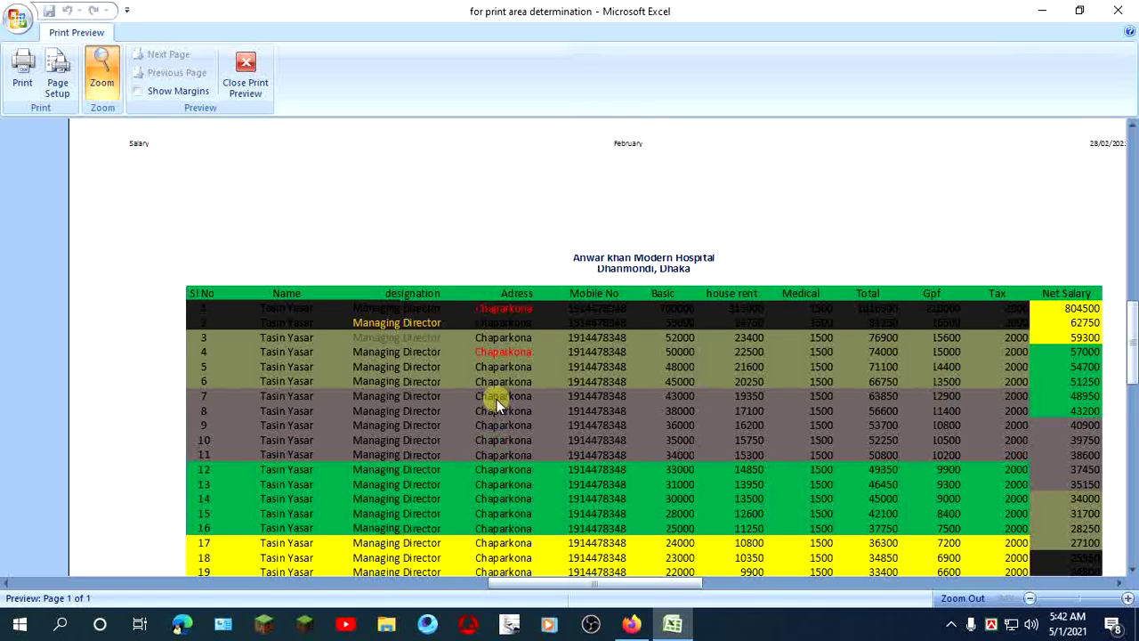
scroll(496, 399, down, 2)
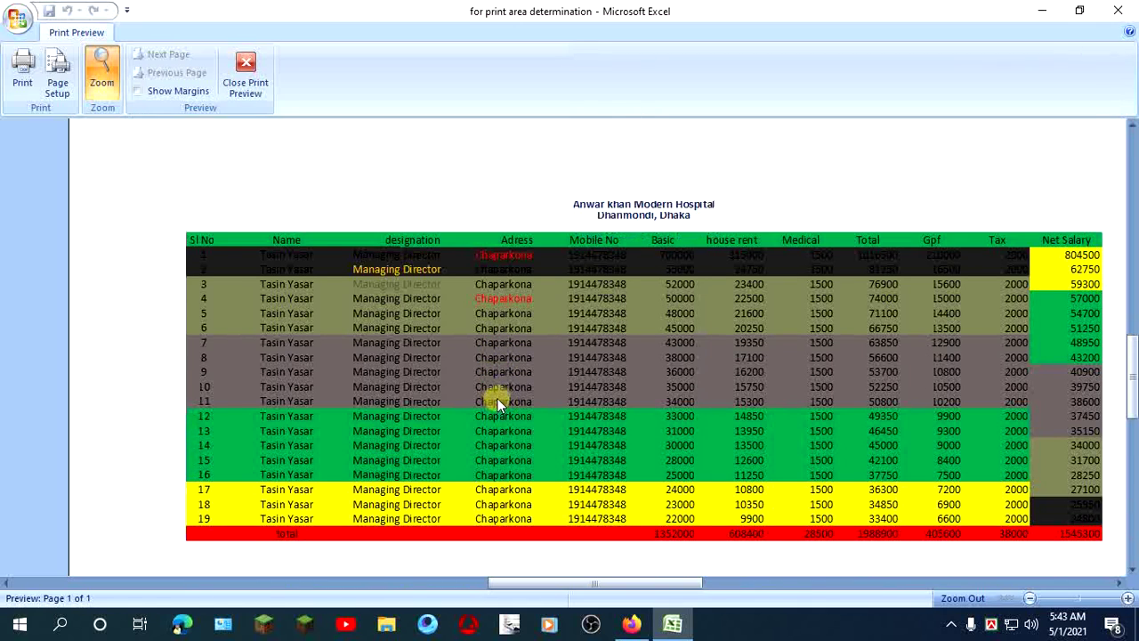
scroll(496, 405, down, 1)
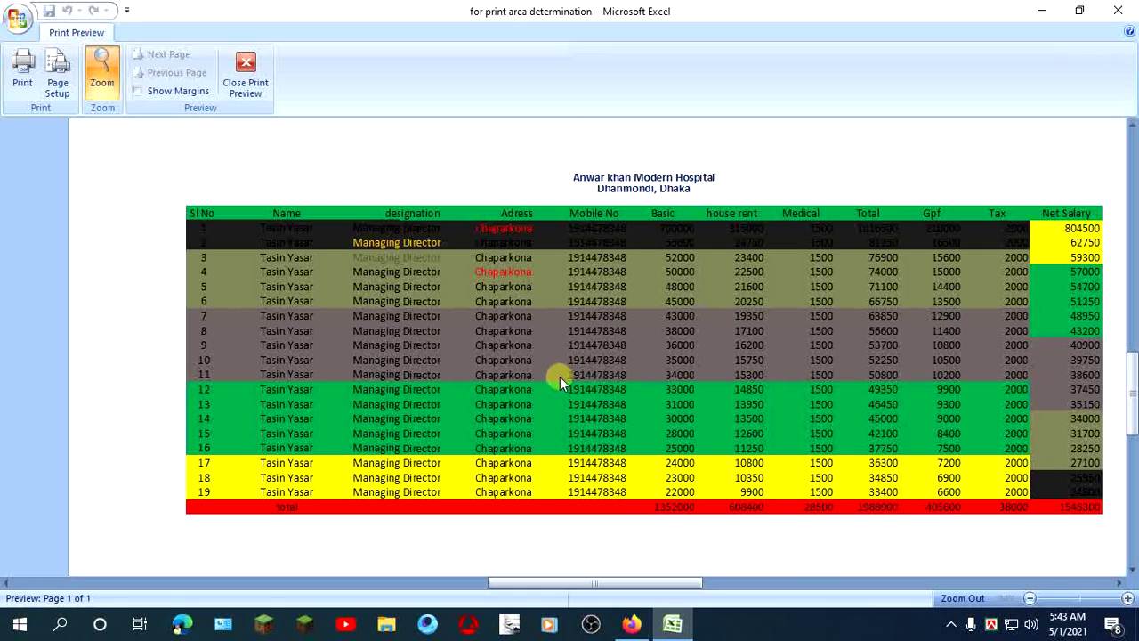
click(952, 624)
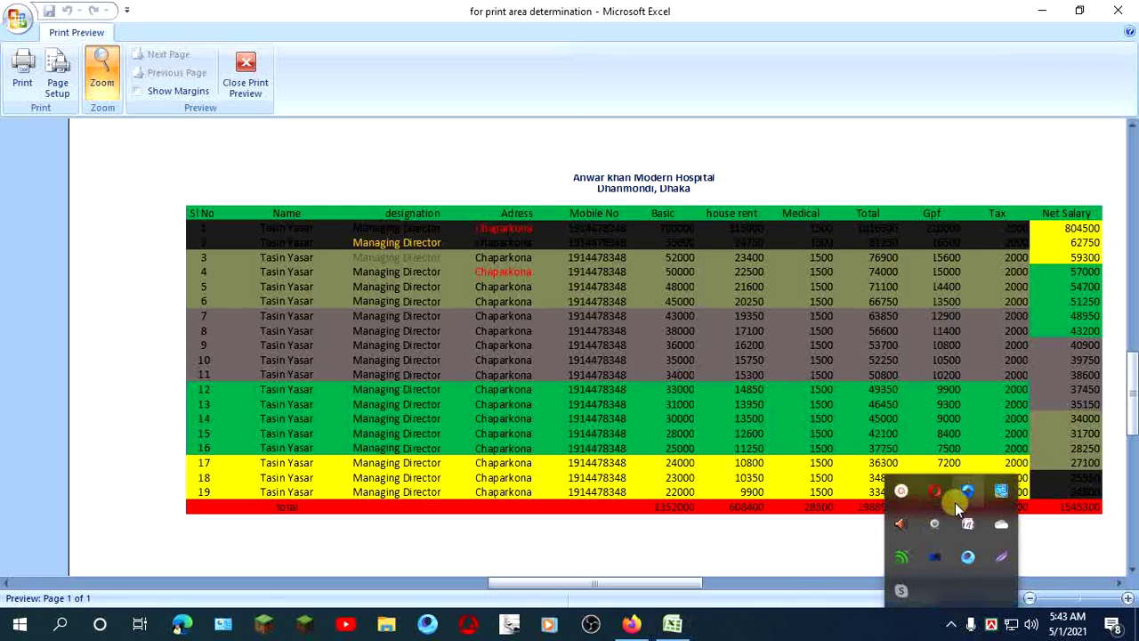
click(902, 493)
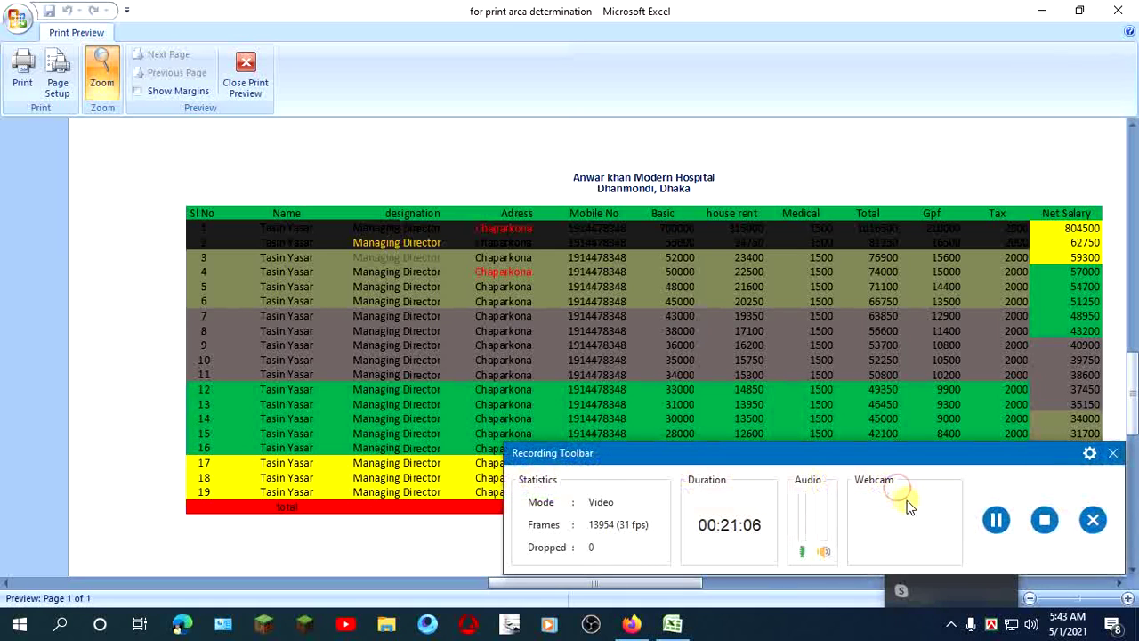